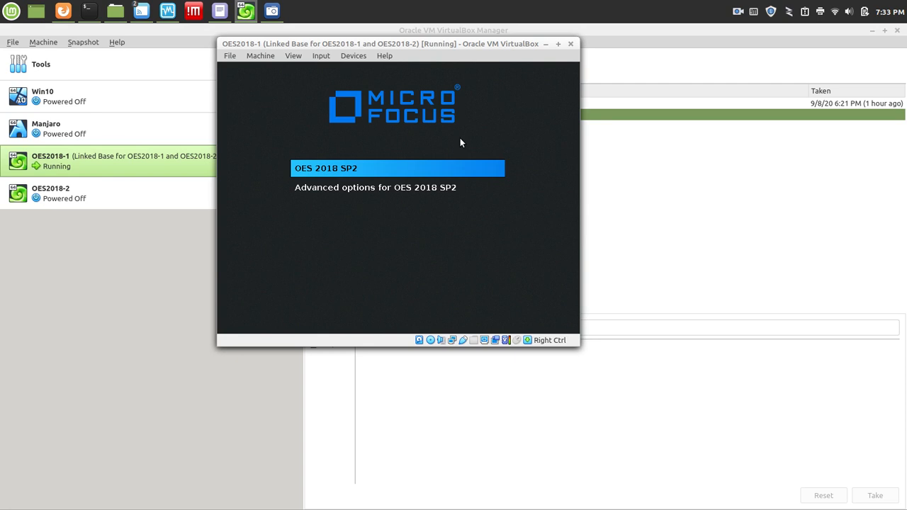
Boot the OES2018-1 virtual machine with the default OES 2018 SP2 entry.
{"action": "key", "text": "Down"}
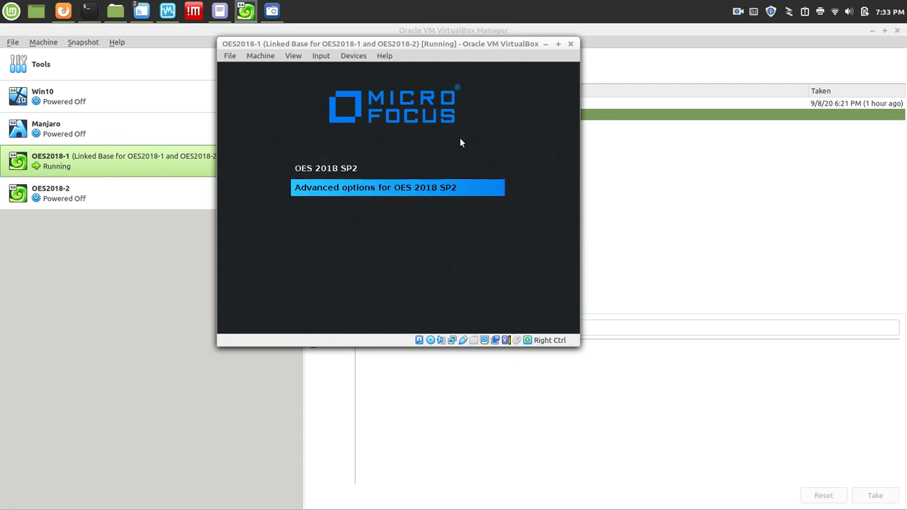
{"action": "key", "text": "Up"}
{"action": "key", "text": "Return"}
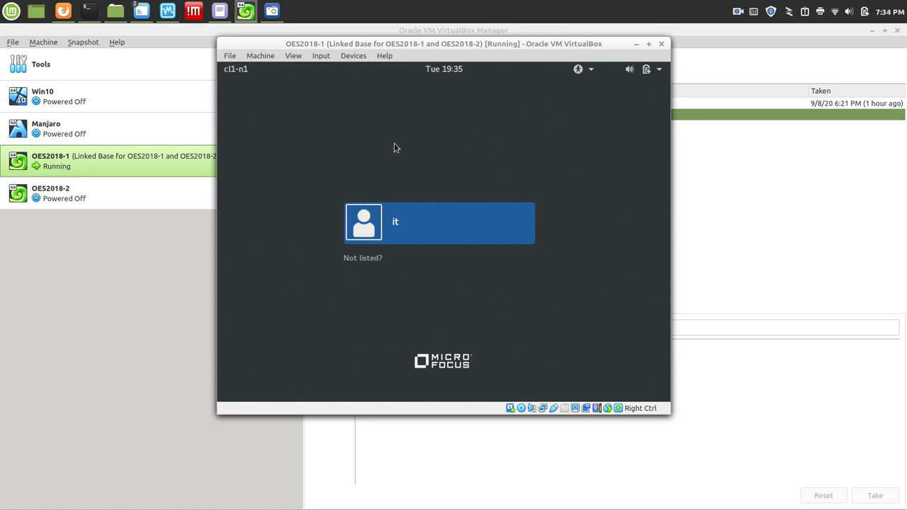
Sign in to the server desktop as the user "it" by entering the account password.
{"action": "left_click", "coordinate": [411, 223]}
{"action": "type", "text": "•••••••"}
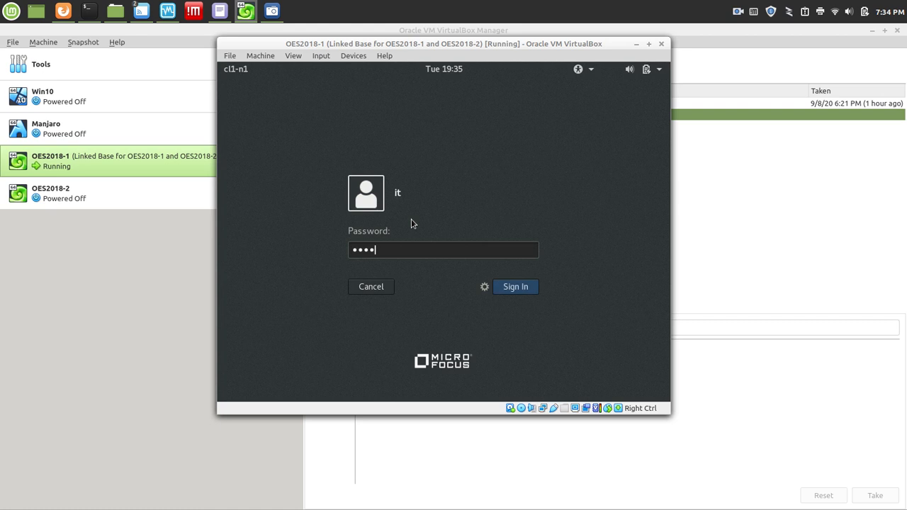
{"action": "key", "text": "Return"}
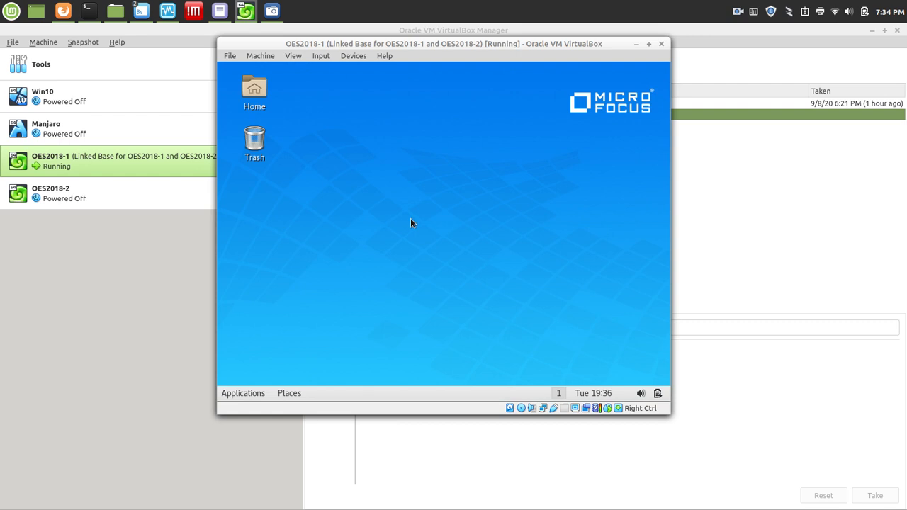
Open the Displays page of the guest system's settings.
{"action": "right_click", "coordinate": [368, 102]}
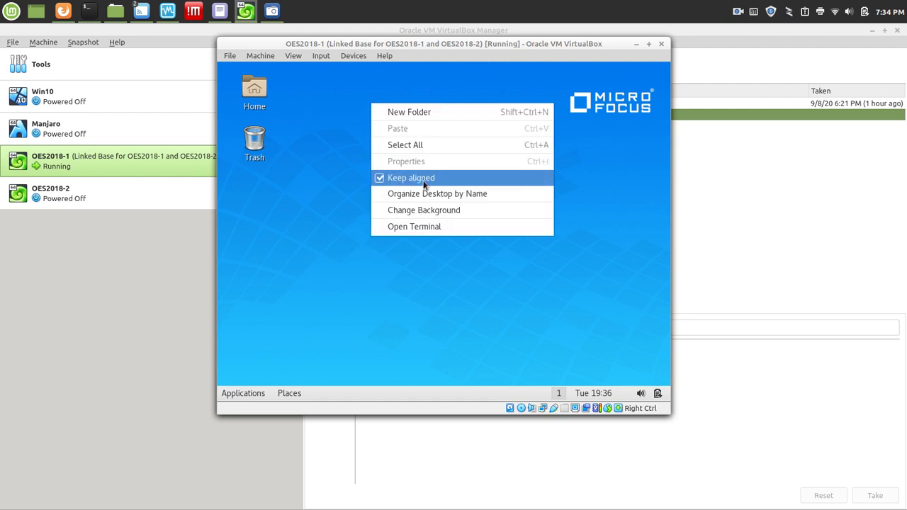
{"action": "left_click", "coordinate": [235, 390]}
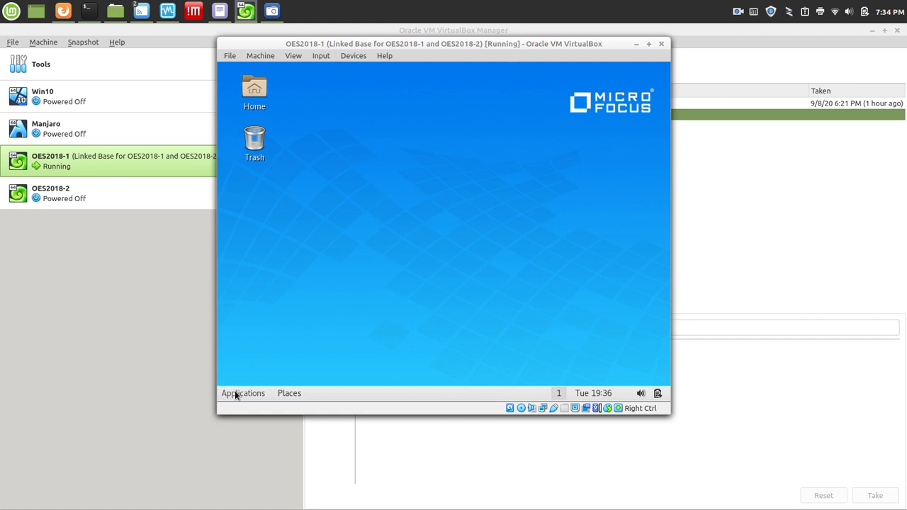
{"action": "left_click", "coordinate": [235, 391]}
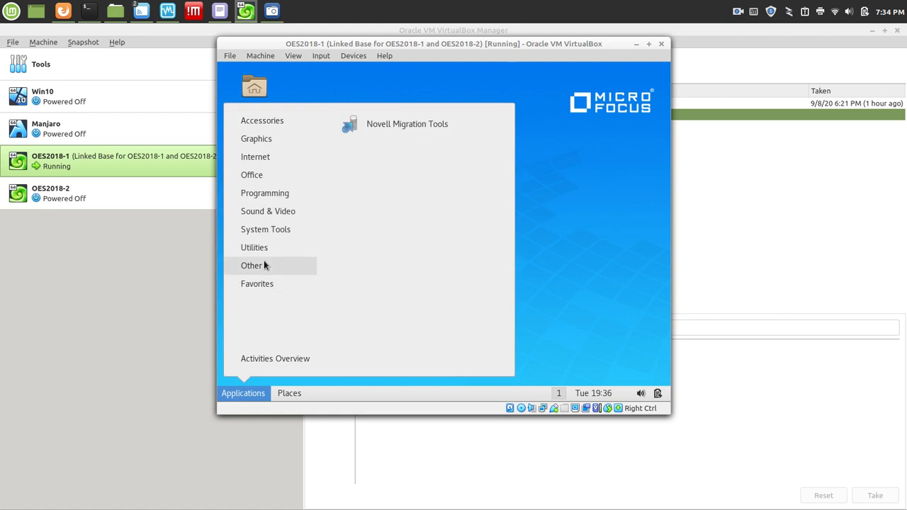
{"action": "mouse_move", "coordinate": [265, 257]}
{"action": "mouse_move", "coordinate": [263, 233]}
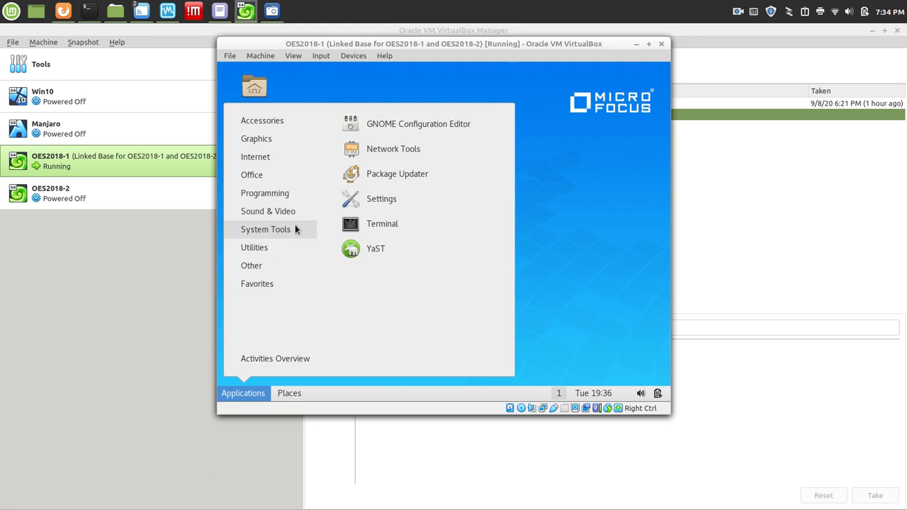
{"action": "left_click", "coordinate": [381, 201]}
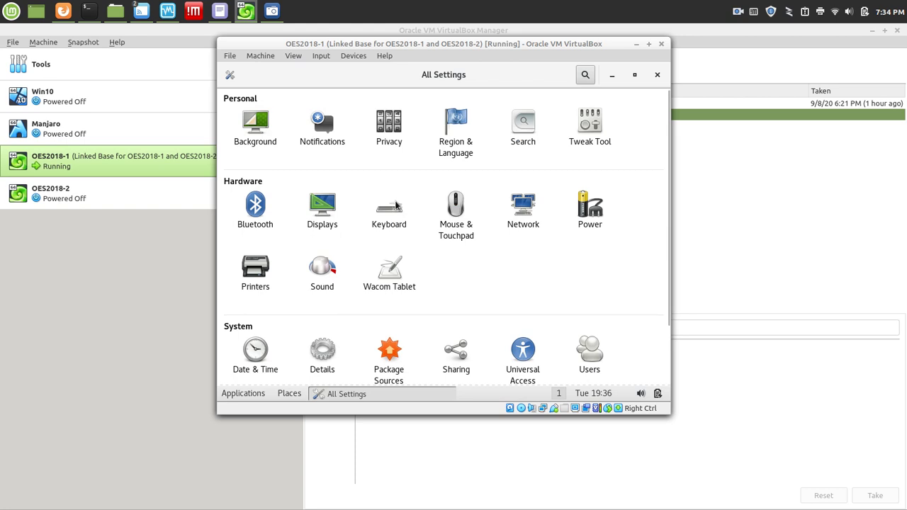
{"action": "left_click", "coordinate": [318, 209]}
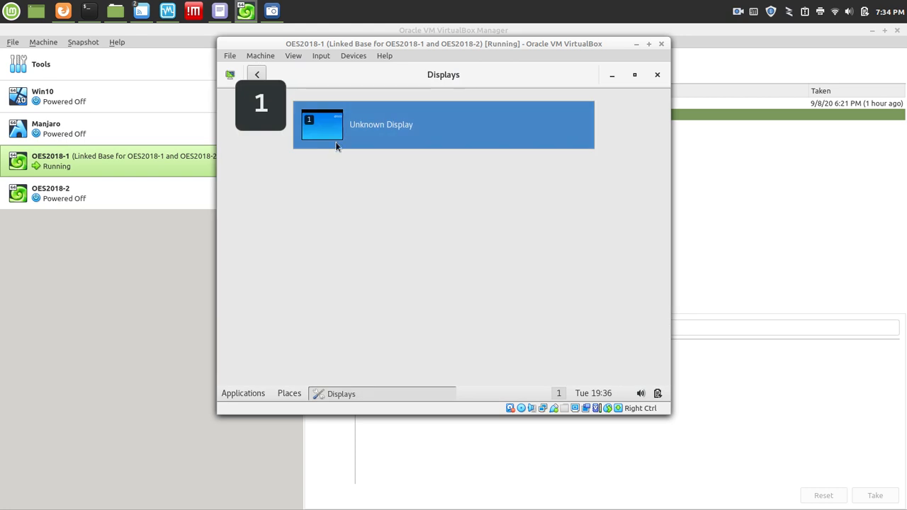
Set the display resolution to 1280 × 768 (16:10), keep the change and close the display settings.
{"action": "left_click", "coordinate": [423, 119]}
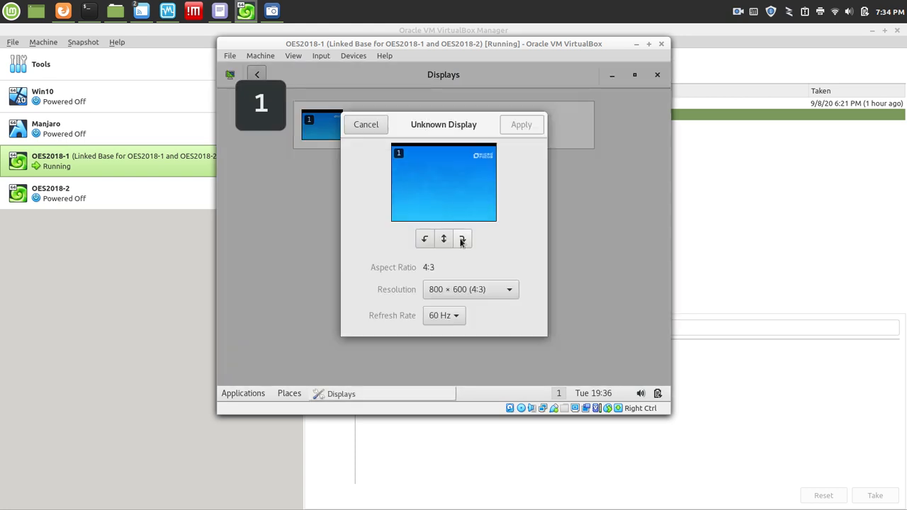
{"action": "left_click", "coordinate": [508, 293]}
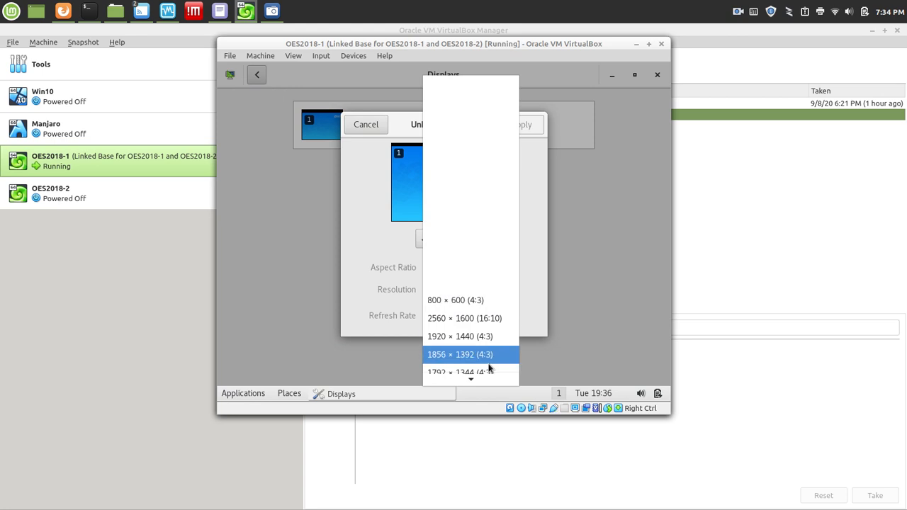
{"action": "mouse_move", "coordinate": [486, 380]}
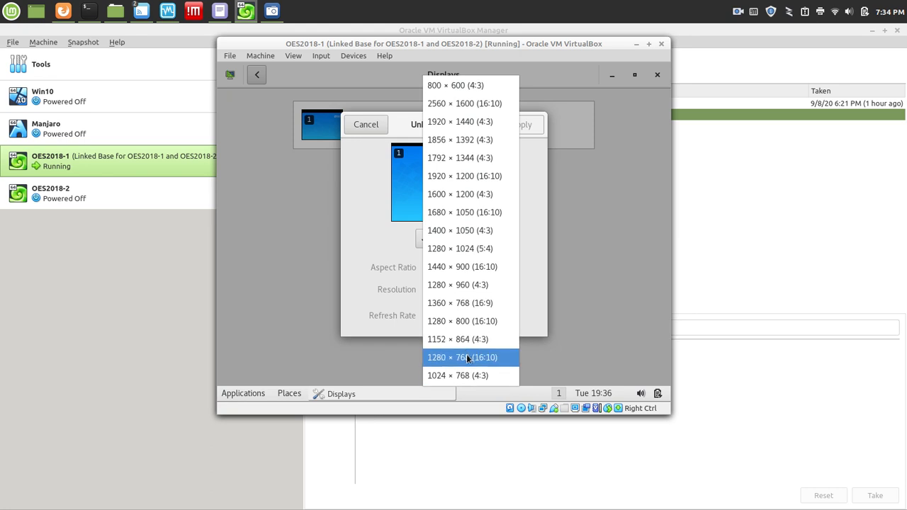
{"action": "left_click", "coordinate": [466, 355]}
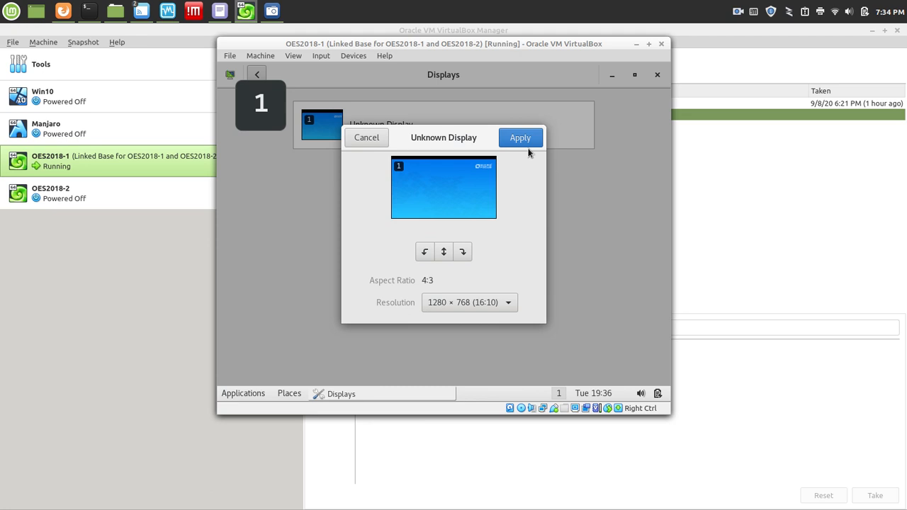
{"action": "left_click", "coordinate": [528, 143]}
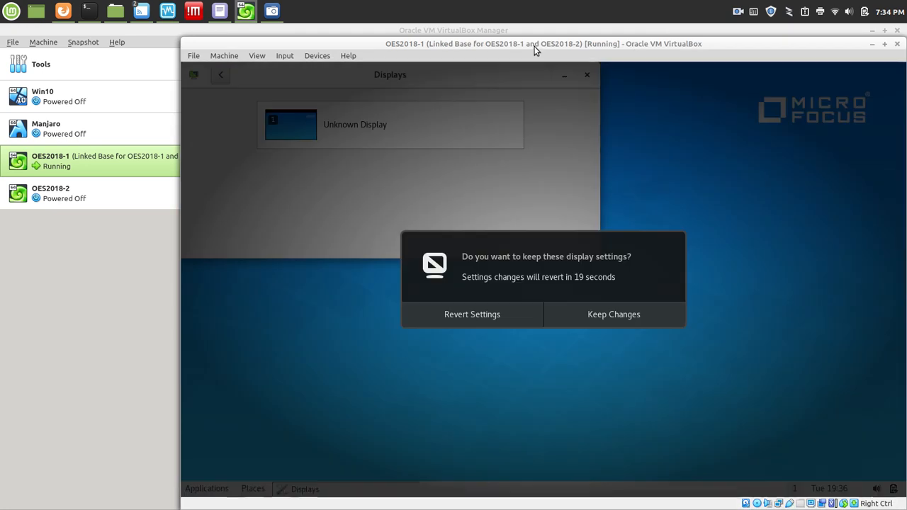
{"action": "left_click_drag", "start_coordinate": [535, 47], "coordinate": [440, 47]}
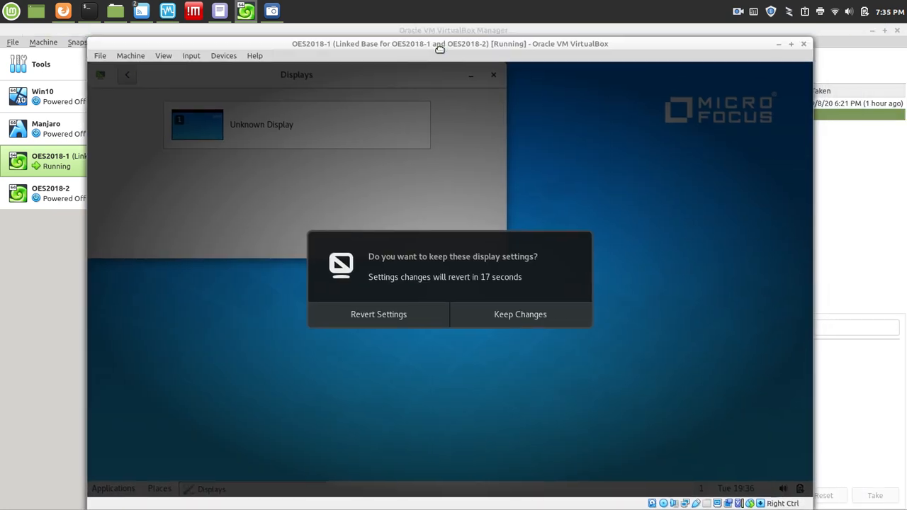
{"action": "left_click", "coordinate": [537, 318]}
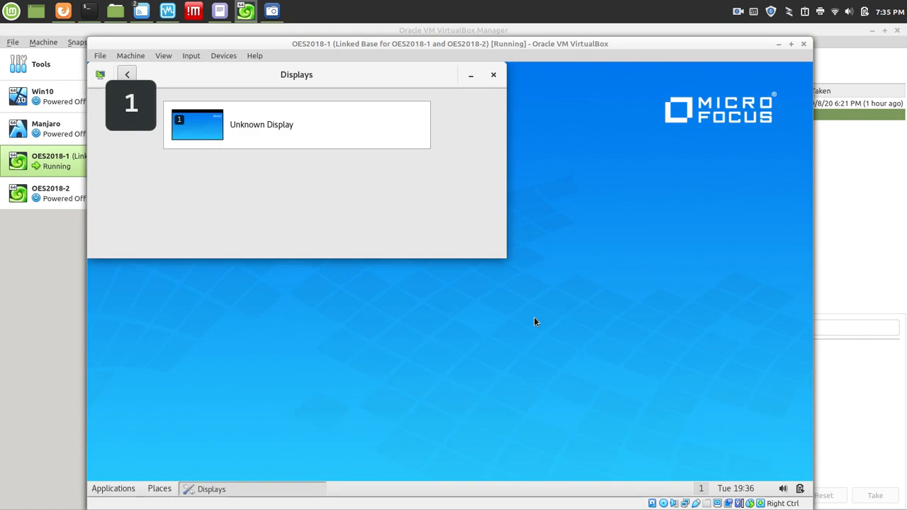
{"action": "left_click", "coordinate": [493, 74]}
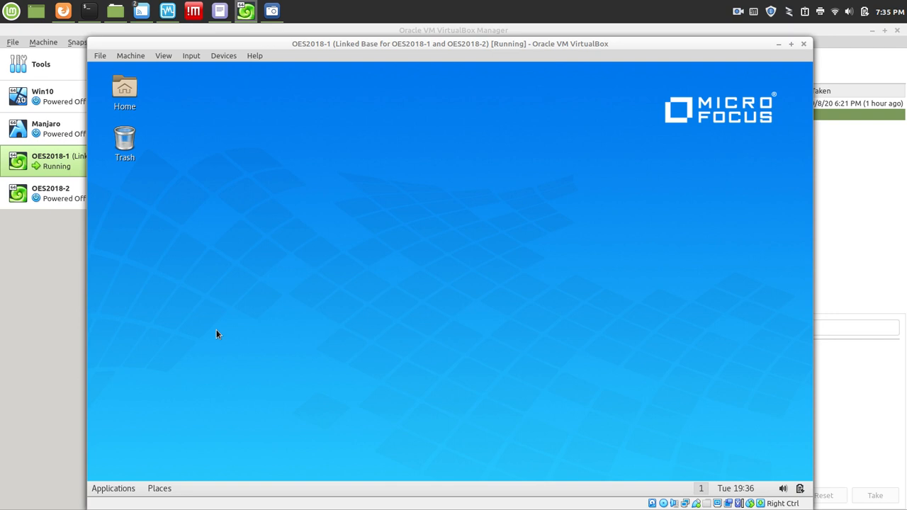
Add a YaST launcher from the System Tools applications to the desktop.
{"action": "left_click", "coordinate": [110, 486]}
{"action": "mouse_move", "coordinate": [149, 325]}
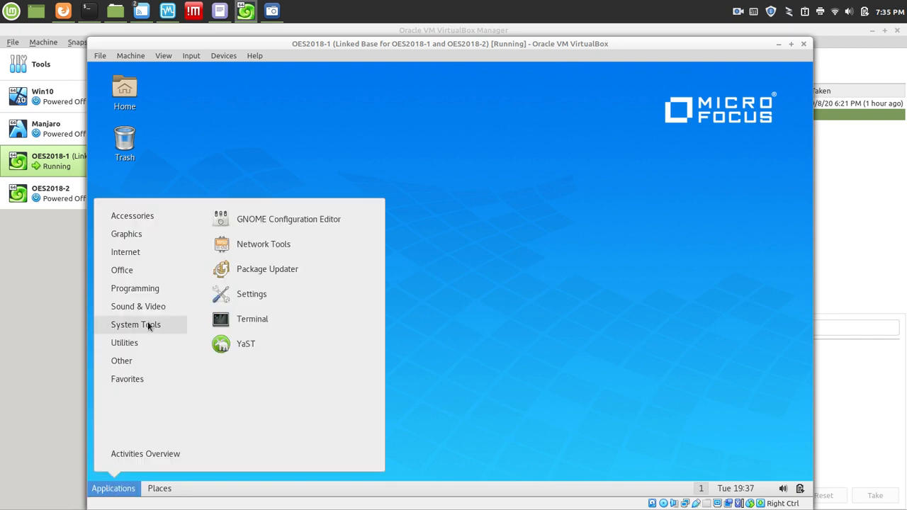
{"action": "right_click", "coordinate": [229, 346]}
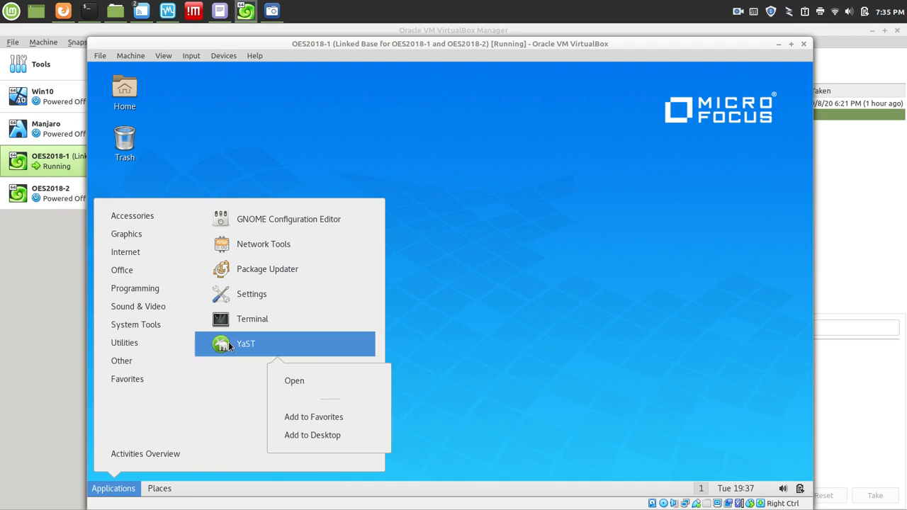
{"action": "left_click", "coordinate": [338, 439]}
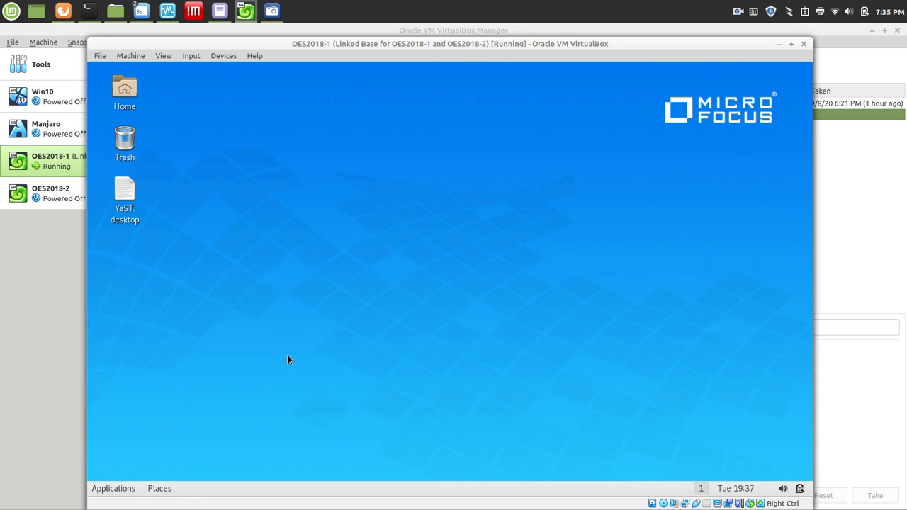
Launch YaST from its desktop launcher, mark the launcher as trusted and authenticate with the root password.
{"action": "left_click", "coordinate": [124, 190]}
{"action": "double_click", "coordinate": [124, 190]}
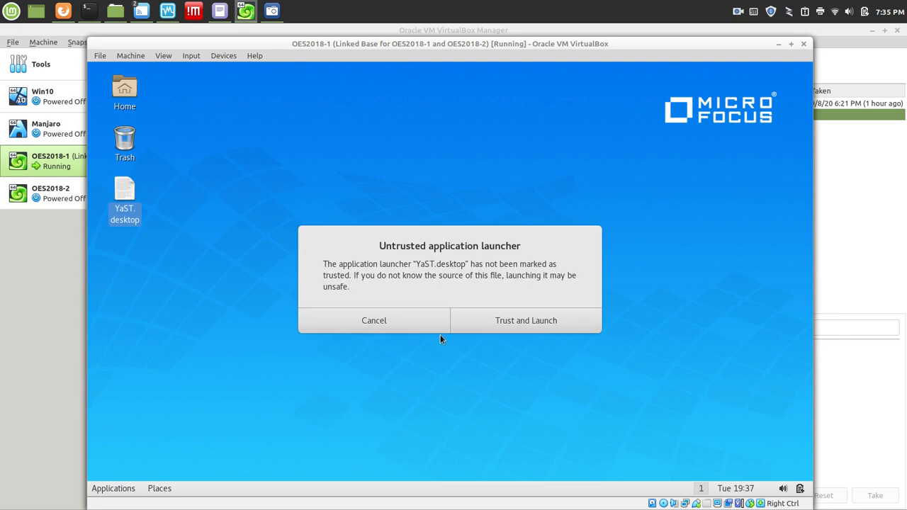
{"action": "left_click", "coordinate": [524, 324]}
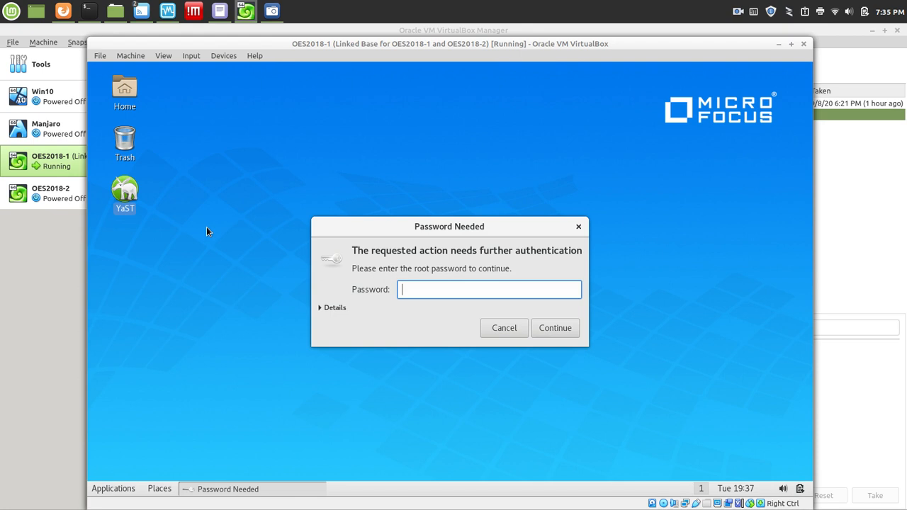
{"action": "type", "text": "•••••••"}
{"action": "key", "text": "Return"}
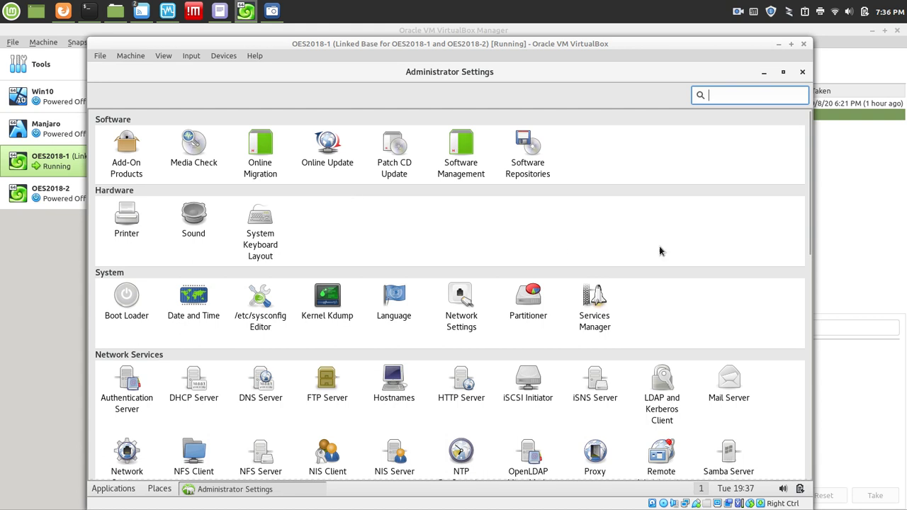
Open OES Install and Configuration from the Open Enterprise Server section and browse the available Micro Focus OES patterns.
{"action": "left_click_drag", "start_coordinate": [809, 226], "coordinate": [844, 453]}
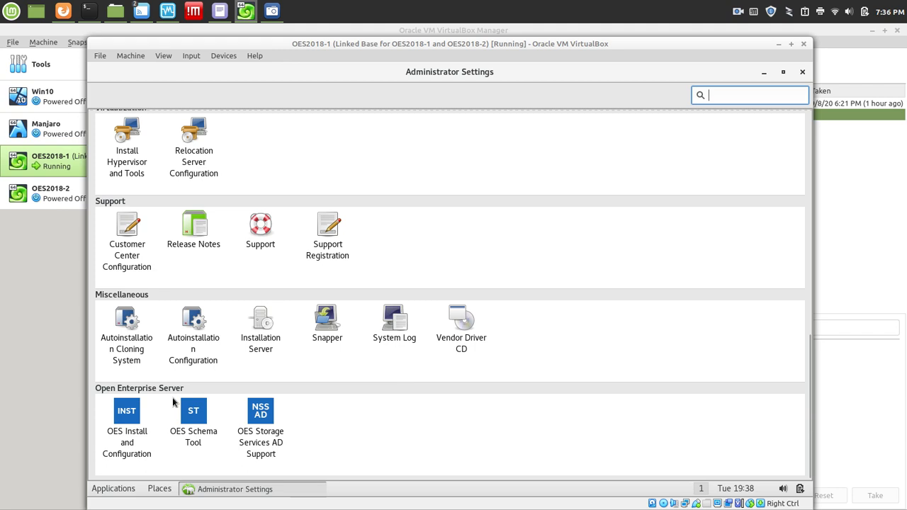
{"action": "left_click", "coordinate": [129, 408]}
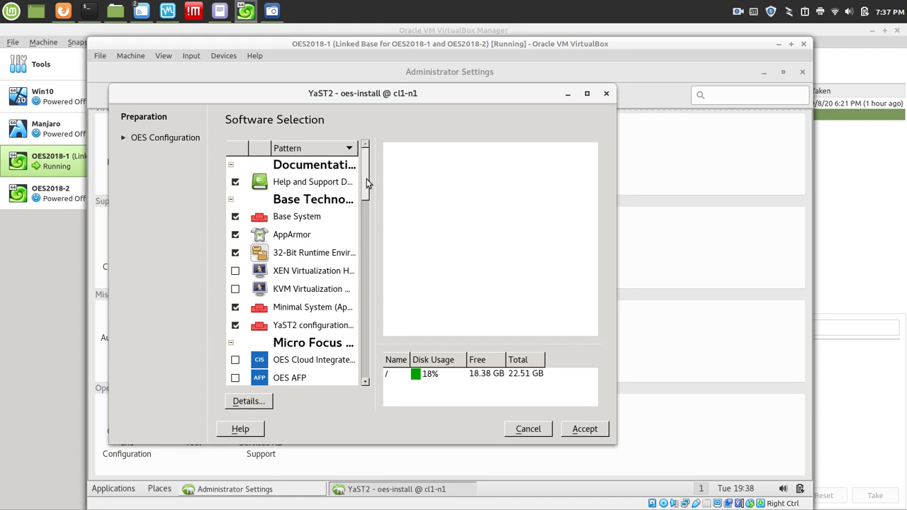
{"action": "left_click_drag", "start_coordinate": [366, 179], "coordinate": [366, 220]}
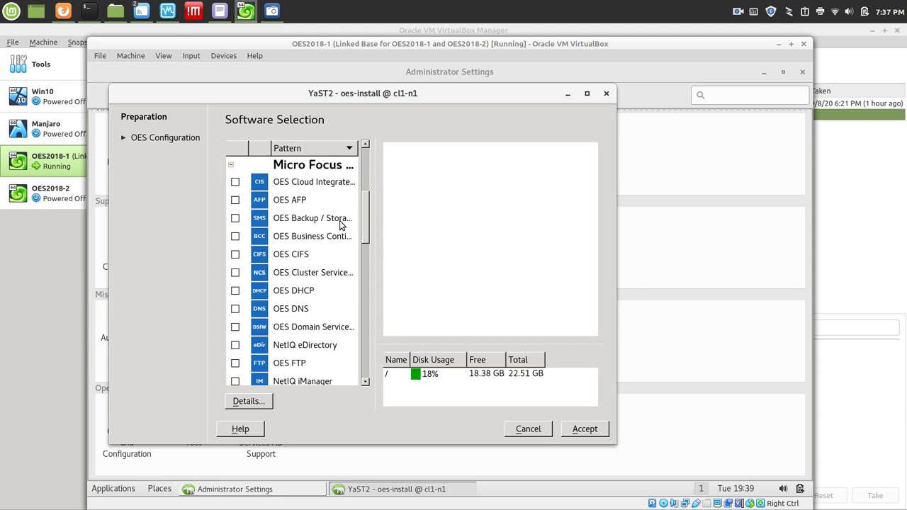
{"action": "mouse_move", "coordinate": [338, 220]}
{"action": "mouse_move", "coordinate": [343, 187]}
{"action": "mouse_move", "coordinate": [293, 181]}
{"action": "left_click_drag", "start_coordinate": [366, 206], "coordinate": [367, 212]}
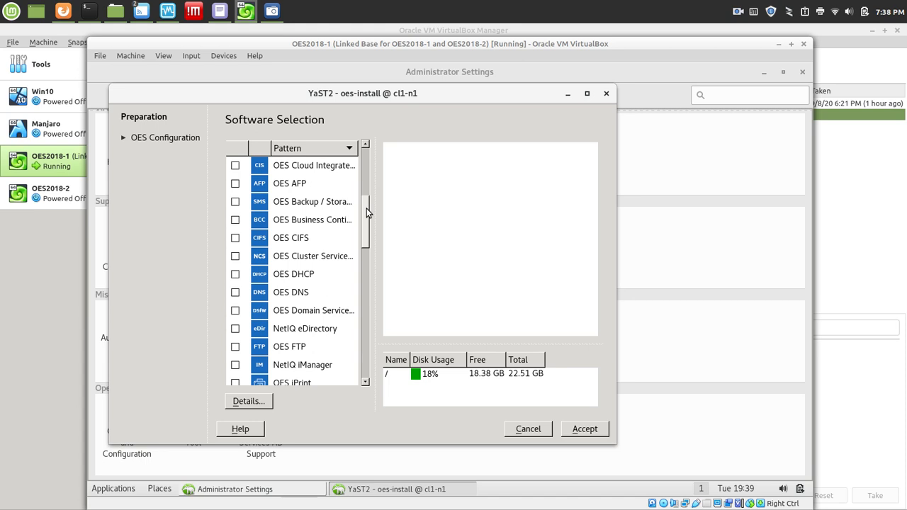
{"action": "left_click_drag", "start_coordinate": [367, 209], "coordinate": [367, 220]}
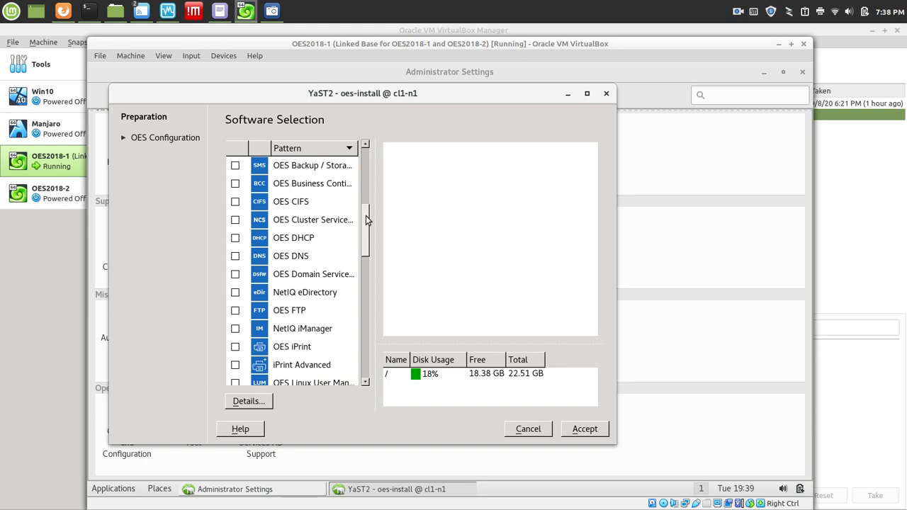
Select the NetIQ eDirectory pattern for installation and accept the software selection.
{"action": "left_click", "coordinate": [328, 279]}
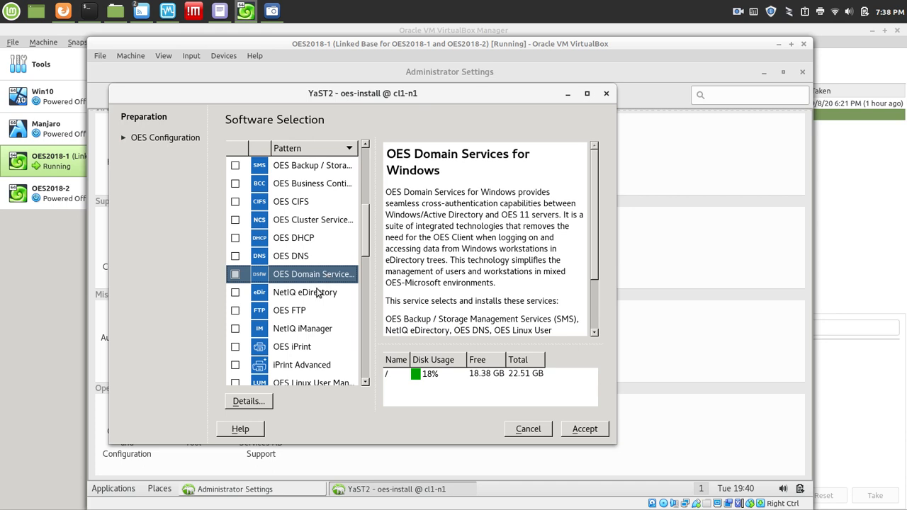
{"action": "left_click", "coordinate": [316, 293]}
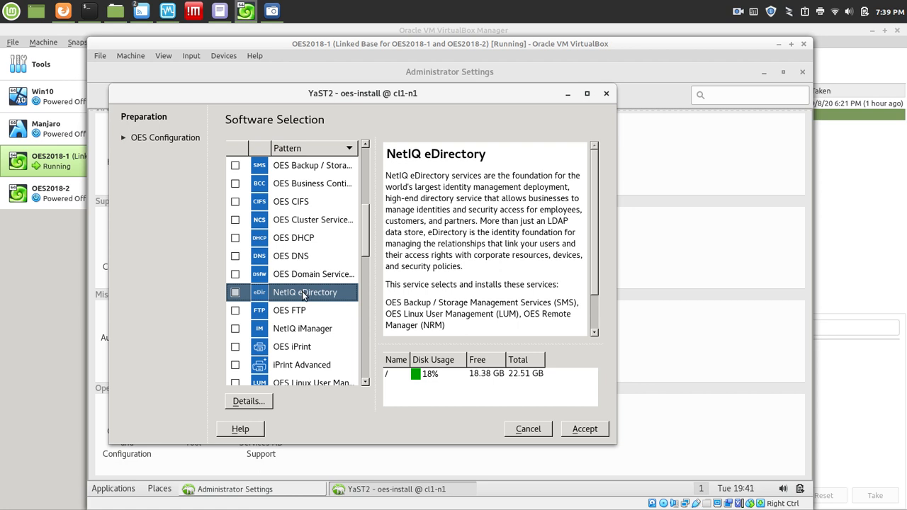
{"action": "left_click", "coordinate": [235, 293]}
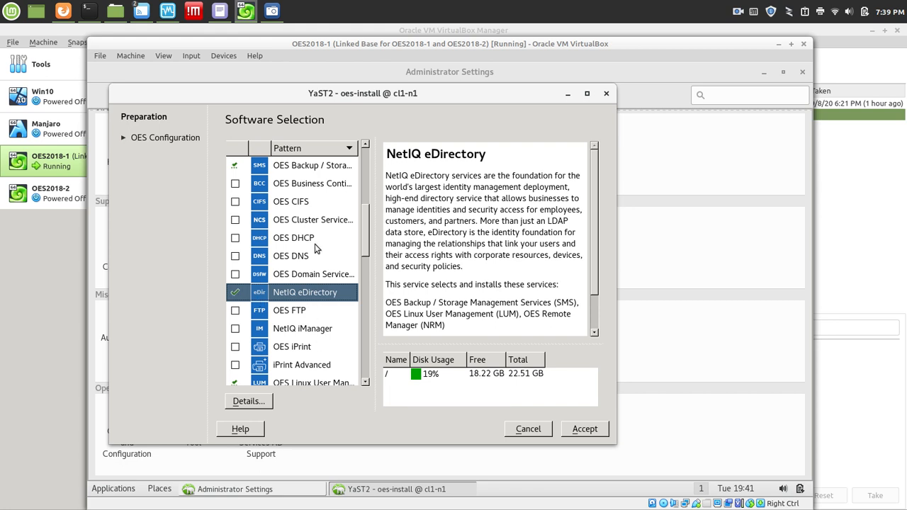
{"action": "mouse_move", "coordinate": [471, 394]}
{"action": "left_click", "coordinate": [588, 429]}
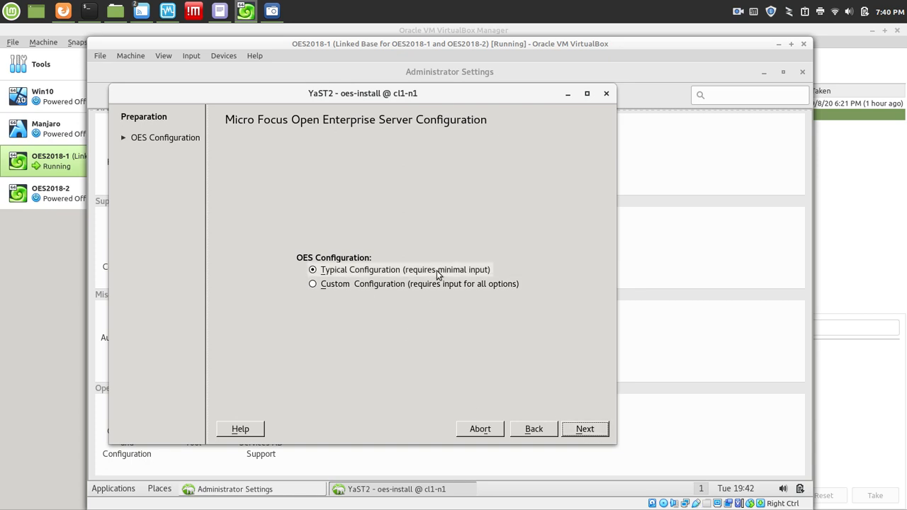
Proceed with the Typical Configuration and define a new eDirectory tree named cloud with the administrator FDN cn=admin,o=home.
{"action": "left_click", "coordinate": [595, 433]}
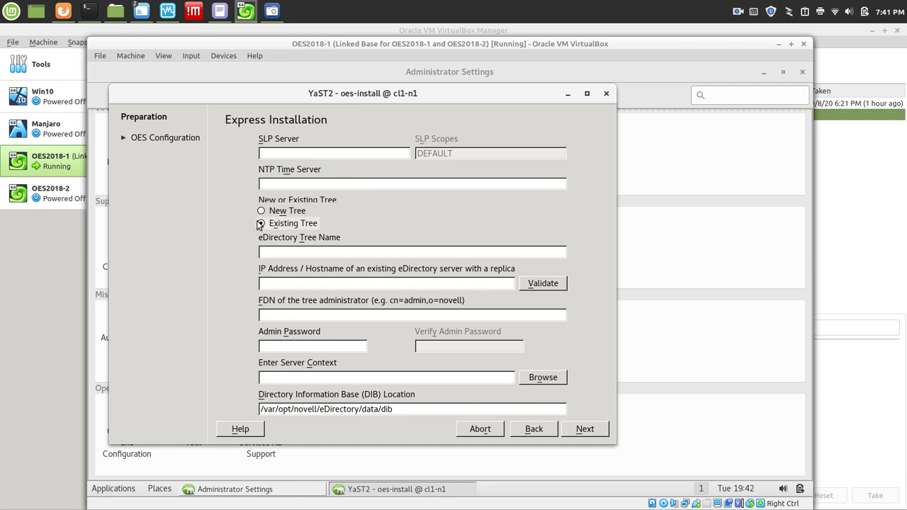
{"action": "left_click", "coordinate": [278, 214]}
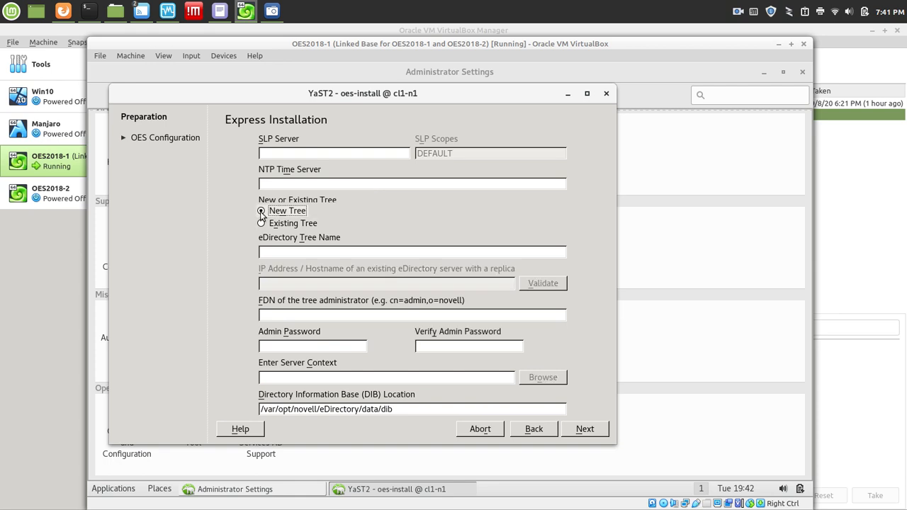
{"action": "left_click", "coordinate": [296, 251]}
{"action": "type", "text": "cloud"}
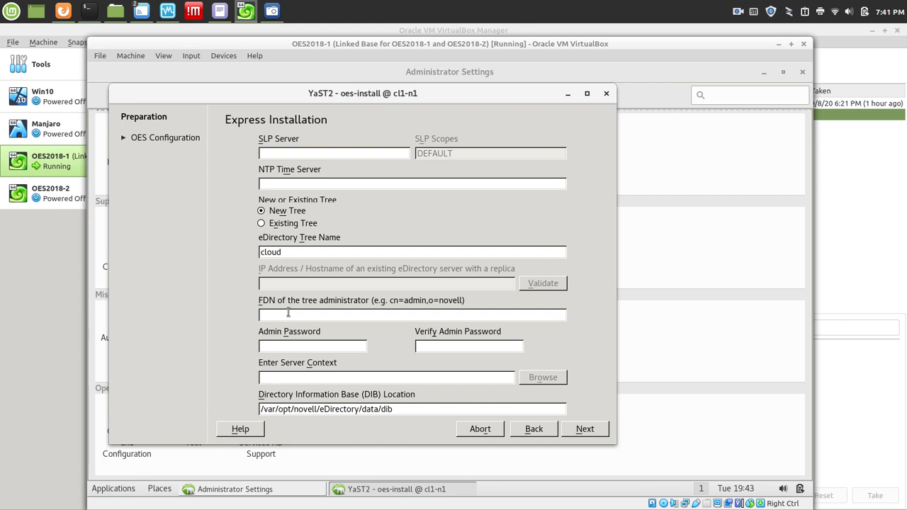
{"action": "type", "text": "cn=admin"}
{"action": "type", "text": "o=home"}
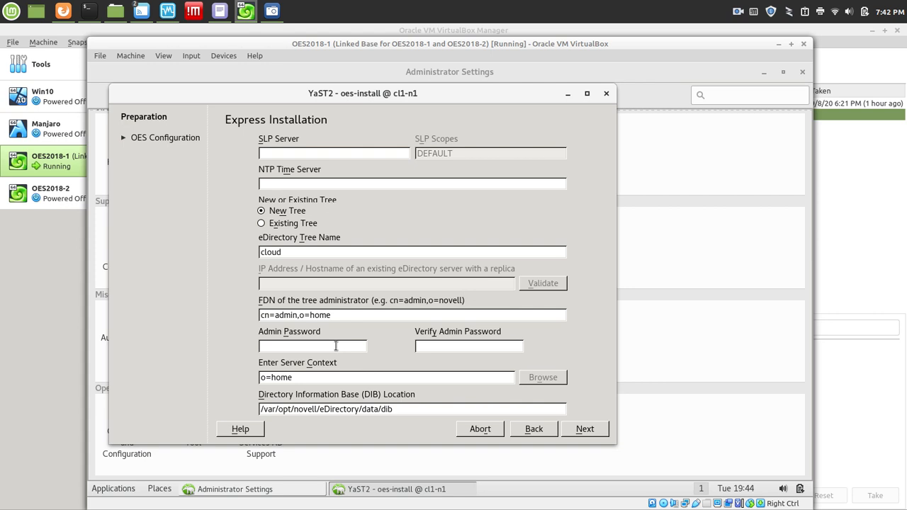
Enter and verify the admin password for the new eDirectory tree.
{"action": "left_click", "coordinate": [335, 346]}
{"action": "type", "text": "*******"}
{"action": "key", "text": "Tab"}
{"action": "type", "text": "*******"}
Set the server context to ou=servers,o=home.
{"action": "key", "text": "Left"}
{"action": "key", "text": "Left"}
{"action": "key", "text": "Left"}
{"action": "key", "text": "Left"}
{"action": "key", "text": "Left"}
{"action": "key", "text": "Left"}
{"action": "type", "text": "ou="}
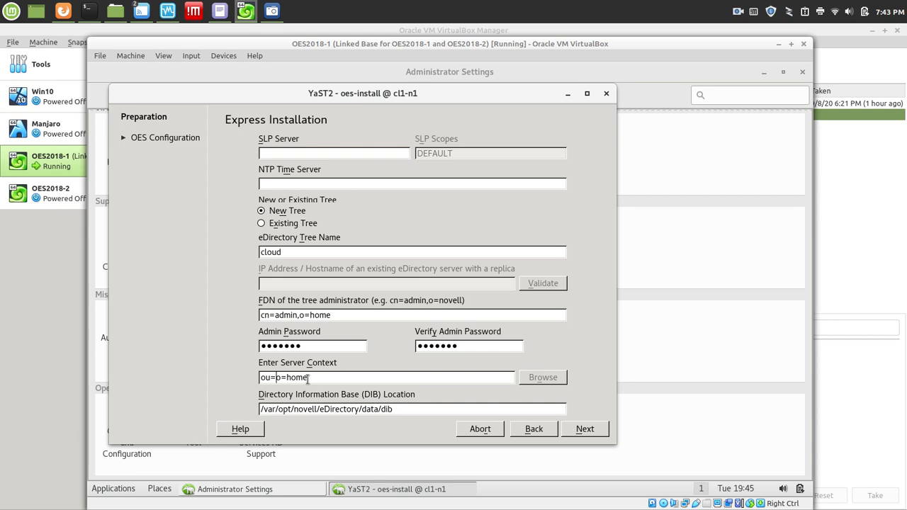
{"action": "type", "text": "servers,"}
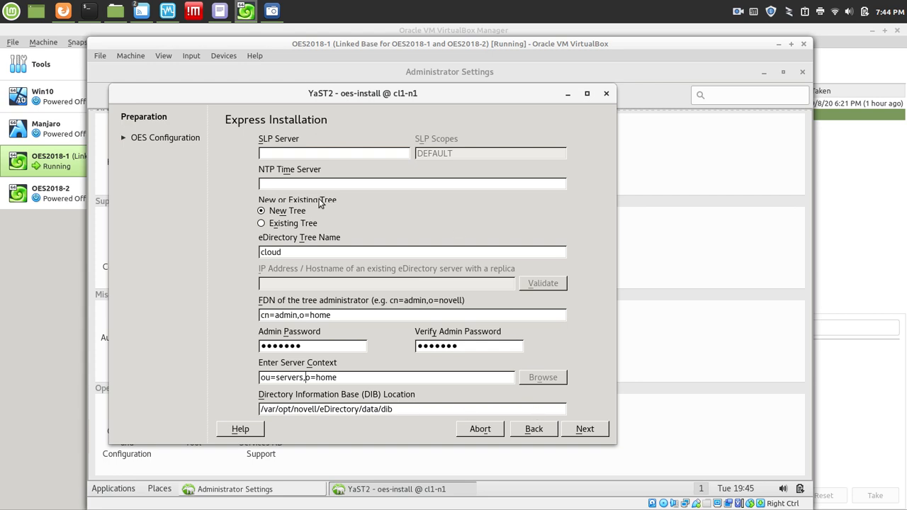
Set the NTP time server to 192.168.56.1, continue, and agree to keep the SLP multicast option.
{"action": "left_click", "coordinate": [291, 182]}
{"action": "type", "text": "192.168.56.1"}
{"action": "left_click", "coordinate": [585, 430]}
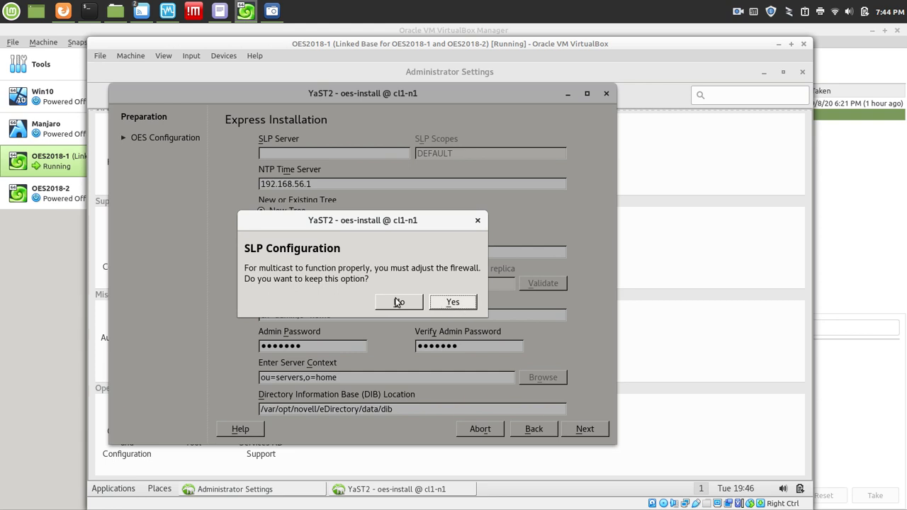
{"action": "left_click", "coordinate": [451, 303]}
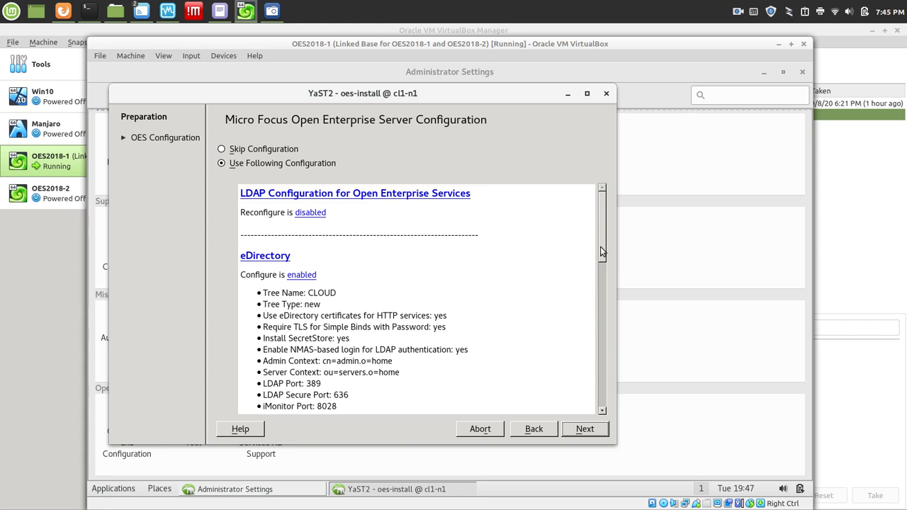
Configure Linux User Management to use the OES Common Proxy User and LUM-enable all listed services for eDirectory authentication.
{"action": "mouse_move", "coordinate": [610, 236]}
{"action": "left_mouse_down"}
{"action": "mouse_move", "coordinate": [633, 392]}
{"action": "mouse_move", "coordinate": [609, 220]}
{"action": "left_mouse_up"}
{"action": "left_click_drag", "start_coordinate": [601, 229], "coordinate": [618, 277]}
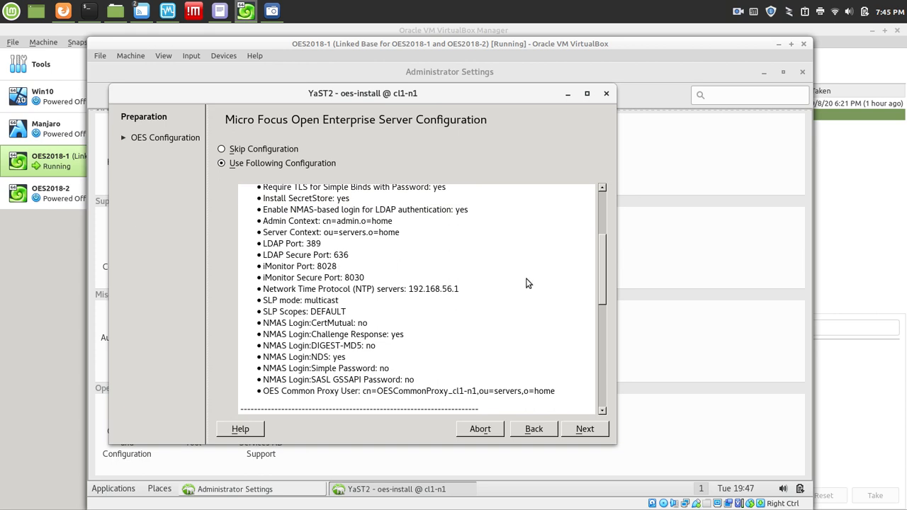
{"action": "scroll", "coordinate": [606, 279], "scroll_direction": "up", "scroll_amount": 3}
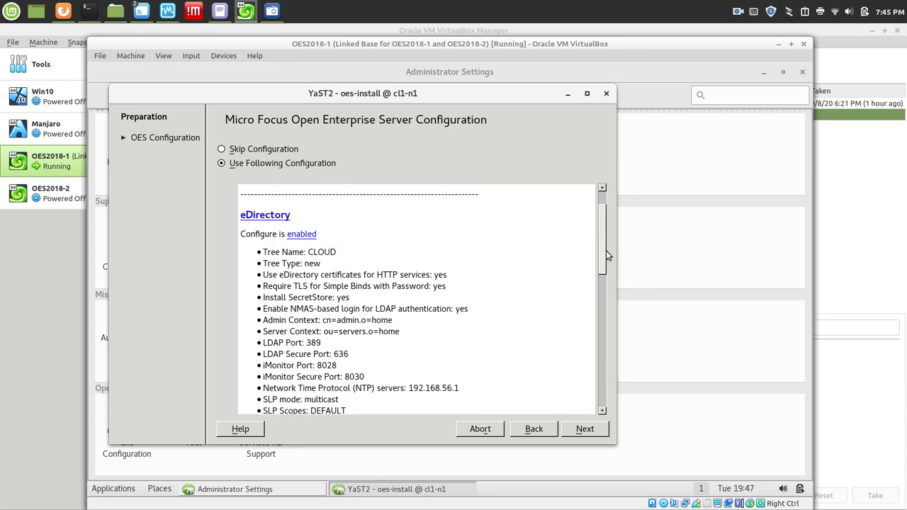
{"action": "left_click_drag", "start_coordinate": [603, 250], "coordinate": [609, 350]}
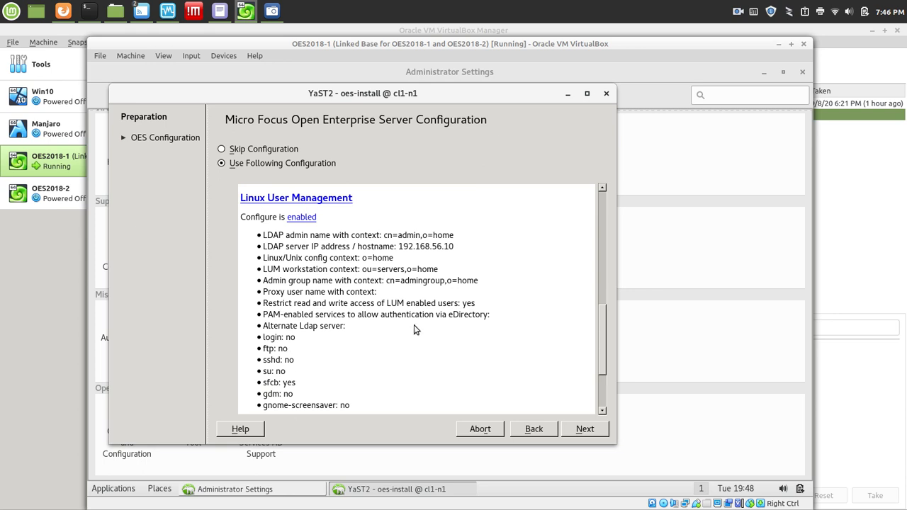
{"action": "scroll", "coordinate": [600, 328], "scroll_direction": "up", "scroll_amount": 2}
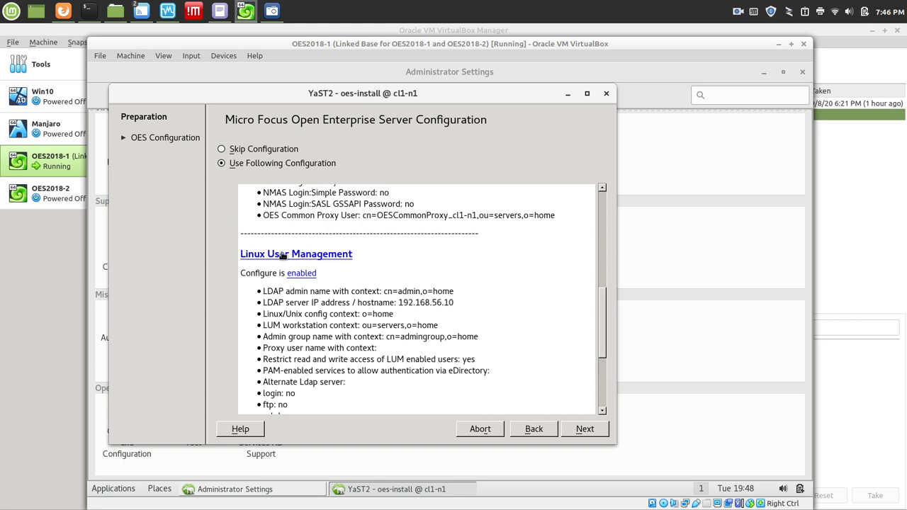
{"action": "left_click", "coordinate": [282, 255]}
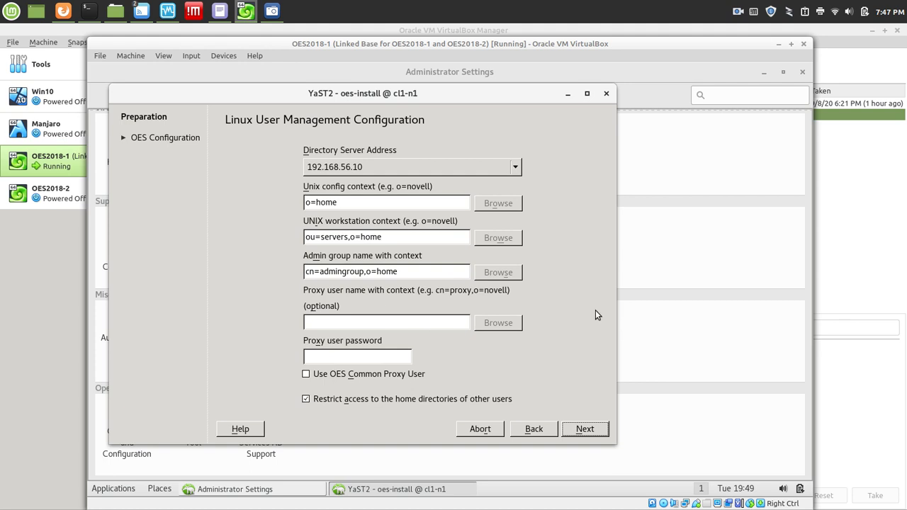
{"action": "left_click", "coordinate": [306, 375]}
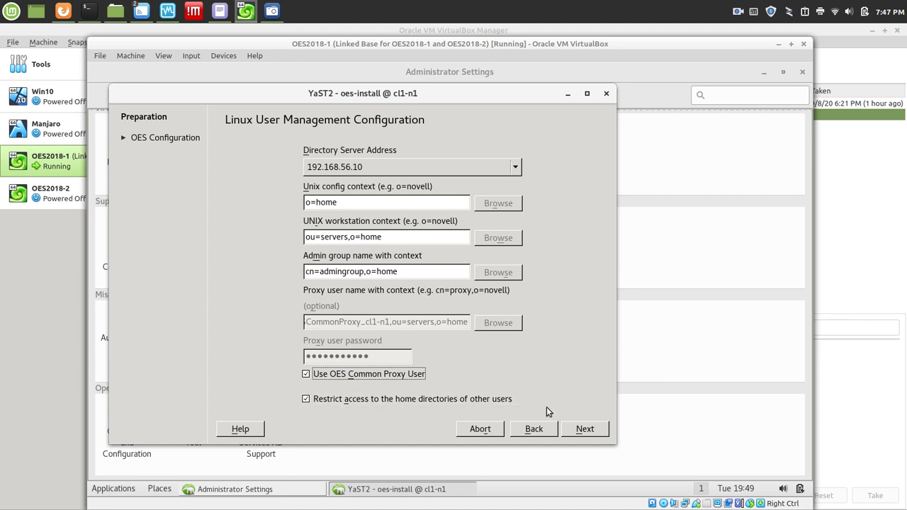
{"action": "left_click", "coordinate": [592, 430]}
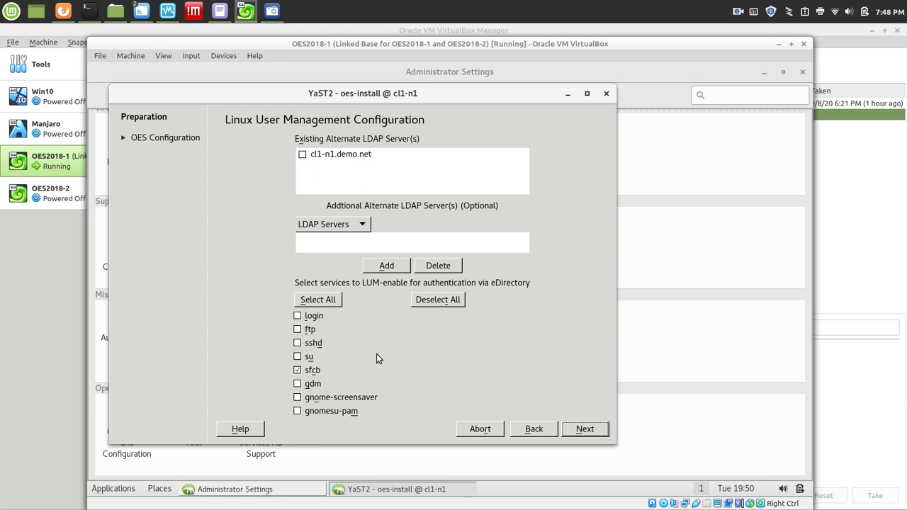
{"action": "left_click", "coordinate": [314, 300]}
{"action": "left_click", "coordinate": [586, 430]}
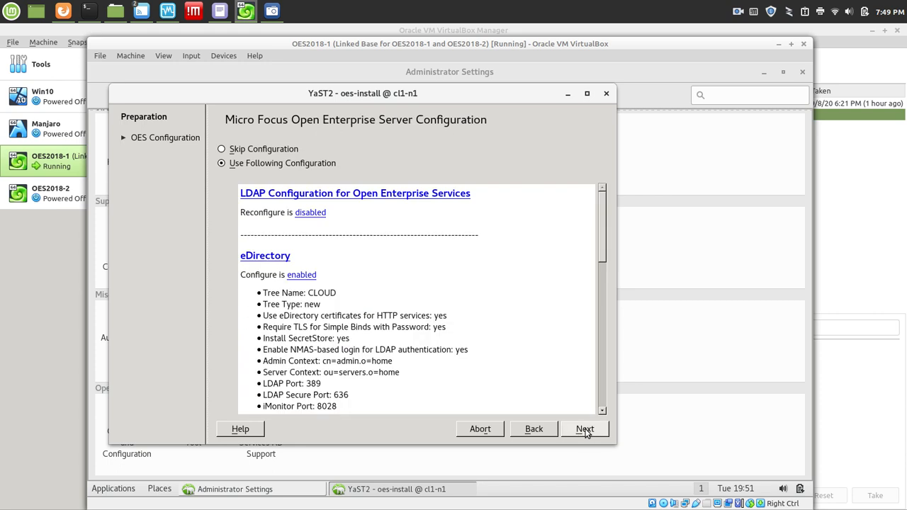
Apply the reviewed OES configuration, dismissing the time synchronization messages, and finish the installer without cloning the system for AutoYaST.
{"action": "left_click_drag", "start_coordinate": [602, 249], "coordinate": [596, 380]}
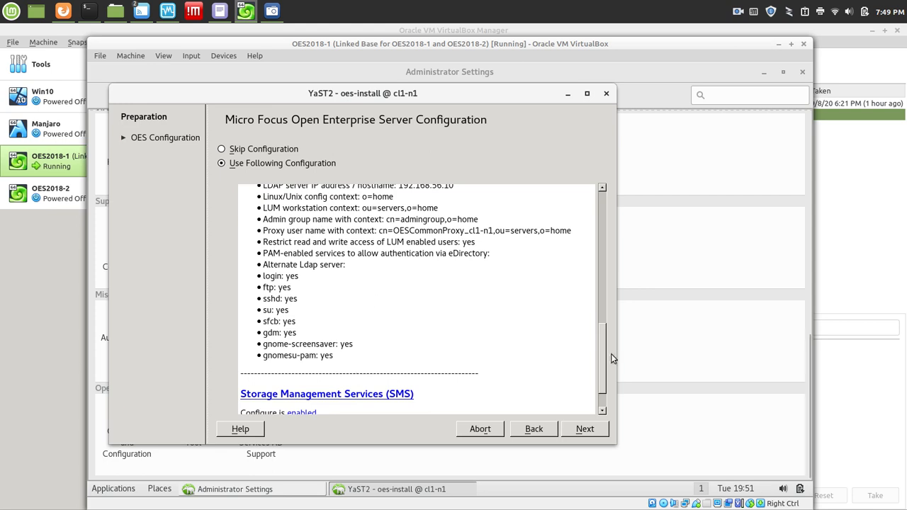
{"action": "left_click_drag", "start_coordinate": [602, 357], "coordinate": [601, 375]}
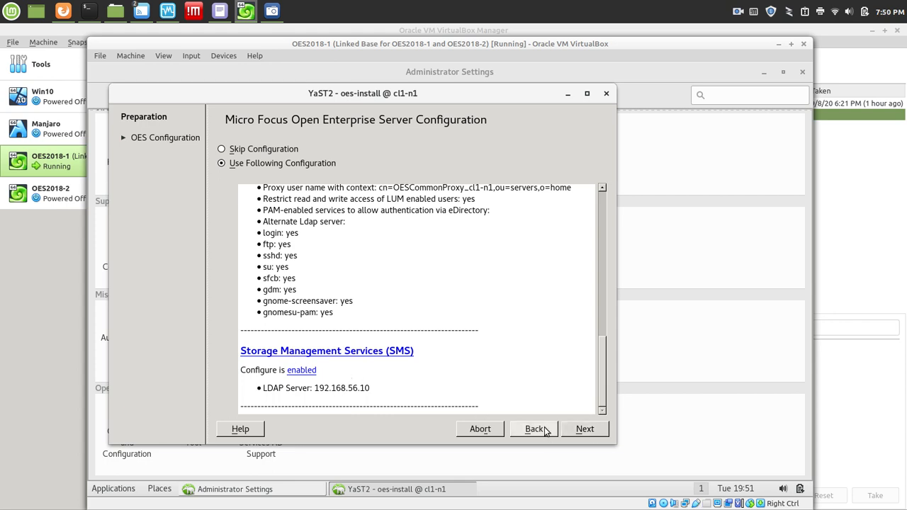
{"action": "left_click", "coordinate": [585, 430]}
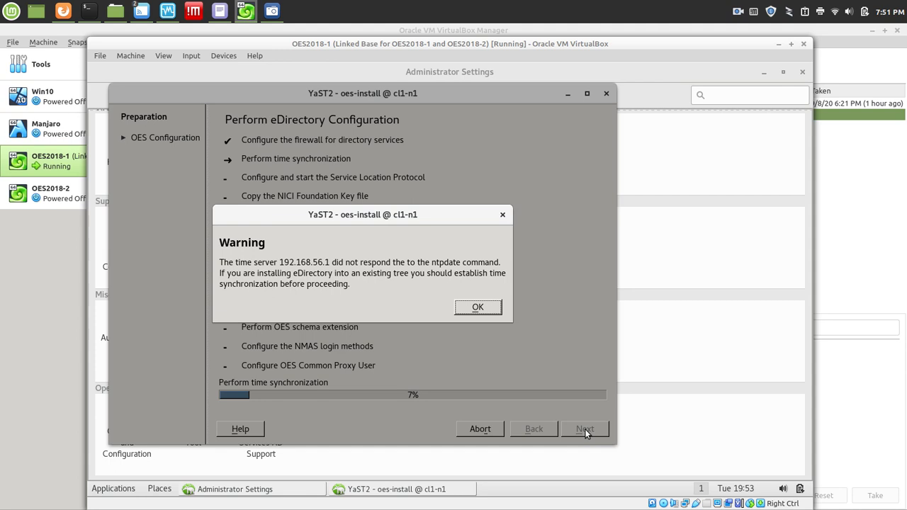
{"action": "left_click", "coordinate": [472, 313]}
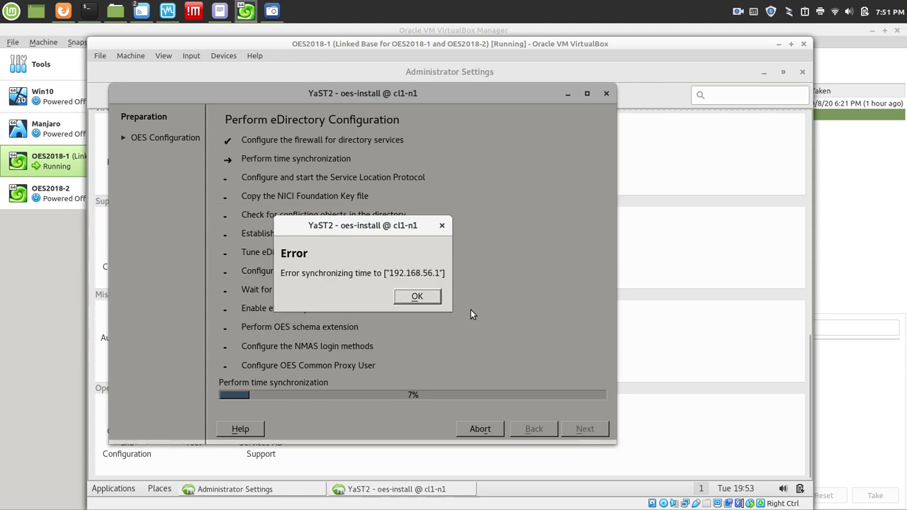
{"action": "left_click", "coordinate": [415, 296]}
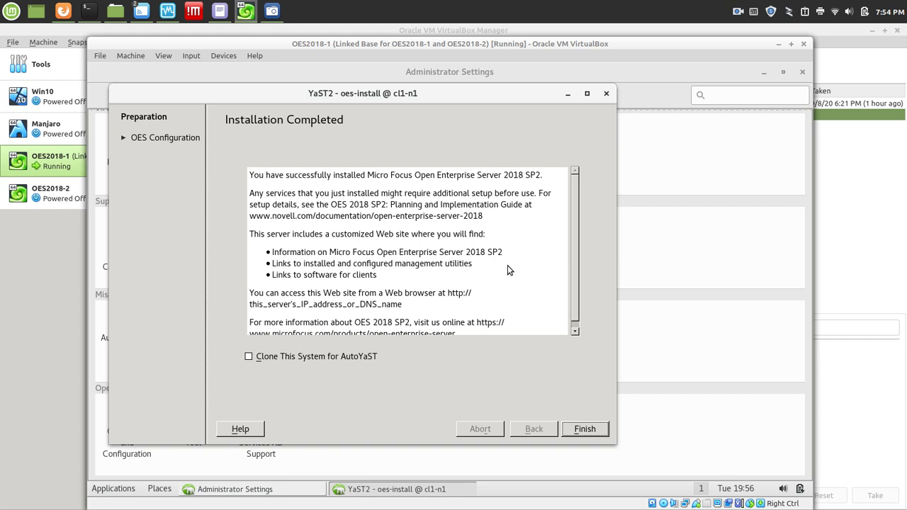
{"action": "left_click_drag", "start_coordinate": [573, 250], "coordinate": [575, 295]}
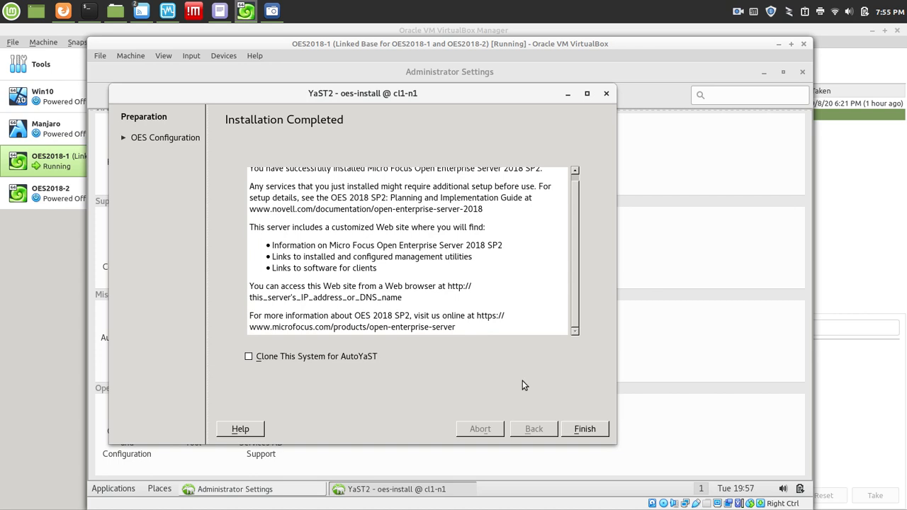
{"action": "left_click", "coordinate": [593, 429]}
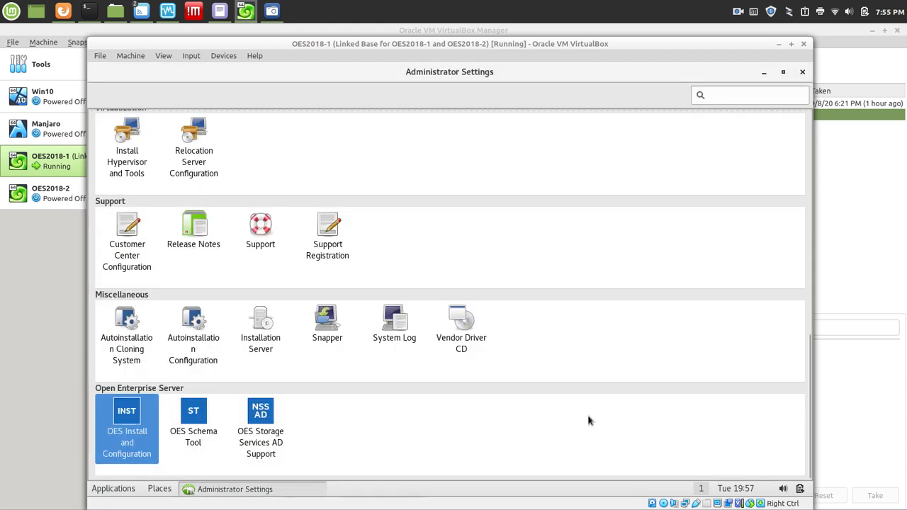
Open a terminal from the desktop and ping 8.8.8.8 to check internet connectivity, stopping the ping after a number of replies.
{"action": "left_click", "coordinate": [764, 72]}
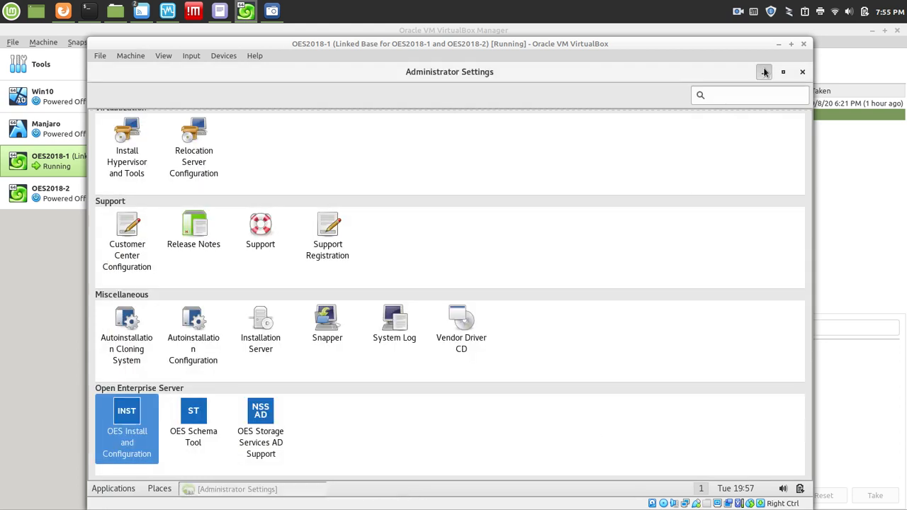
{"action": "right_click", "coordinate": [272, 122]}
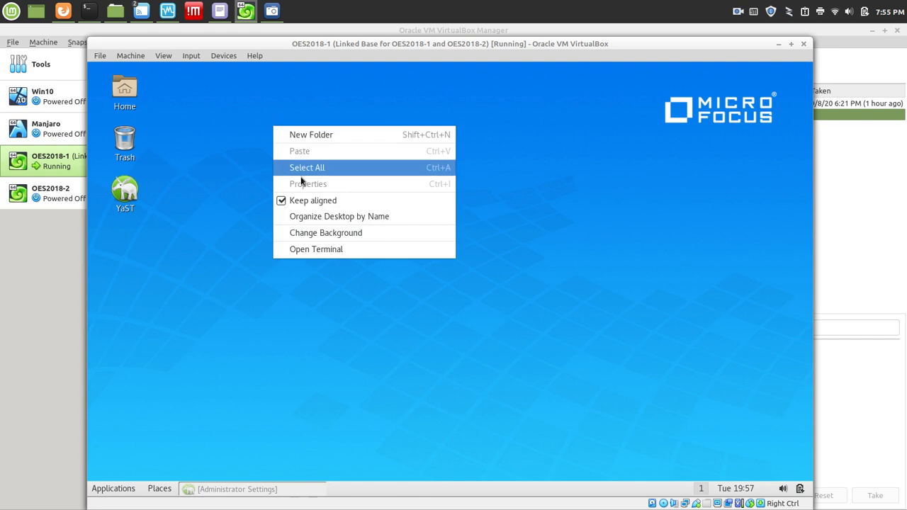
{"action": "left_click", "coordinate": [327, 246]}
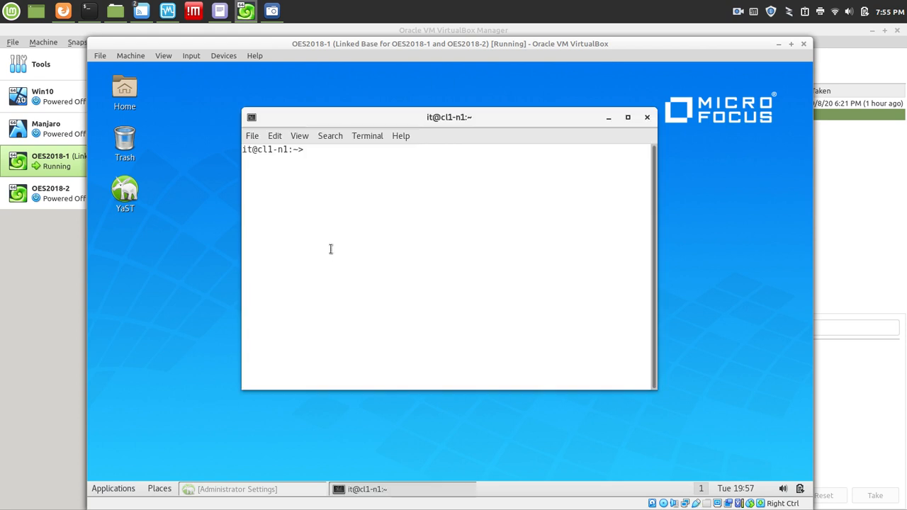
{"action": "type", "text": "ping 8.8.8.8"}
{"action": "key", "text": "Return"}
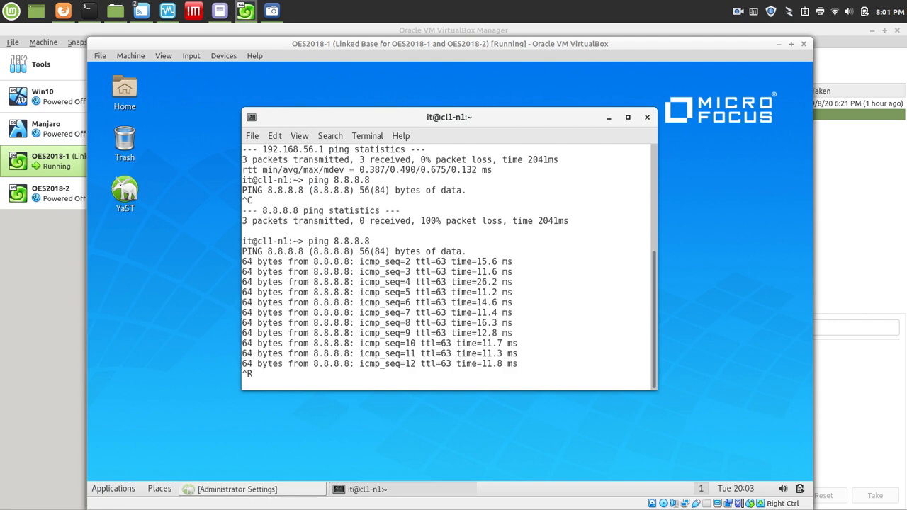
{"action": "key", "text": "ctrl+r"}
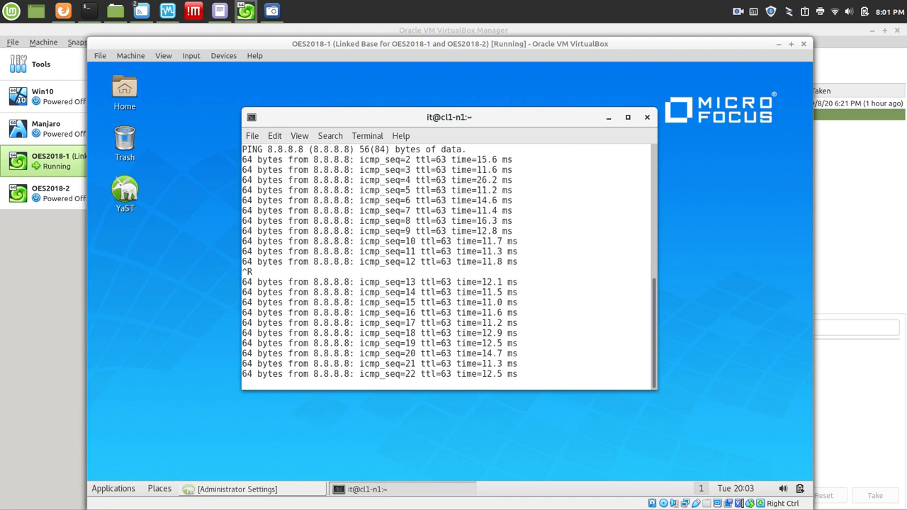
{"action": "key", "text": "ctrl+c"}
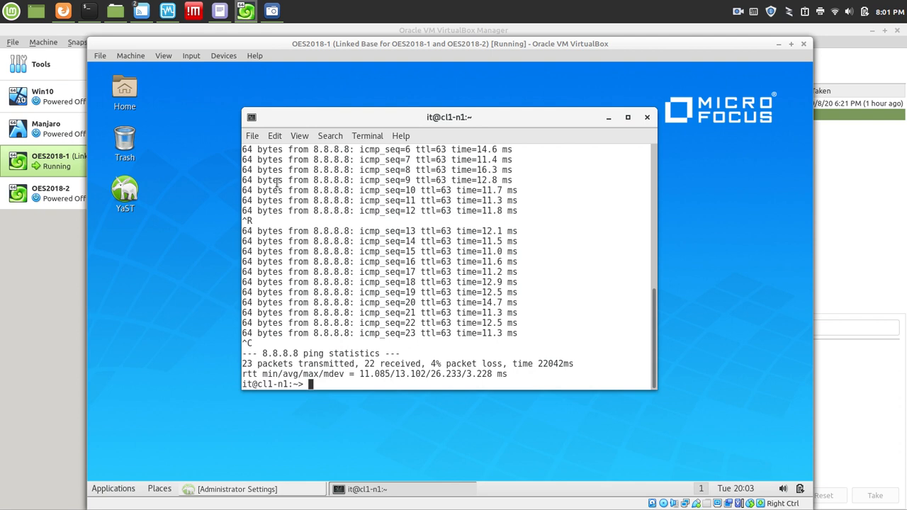
Bring the YaST Administrator Settings back up and activate its module search.
{"action": "left_click", "coordinate": [238, 489]}
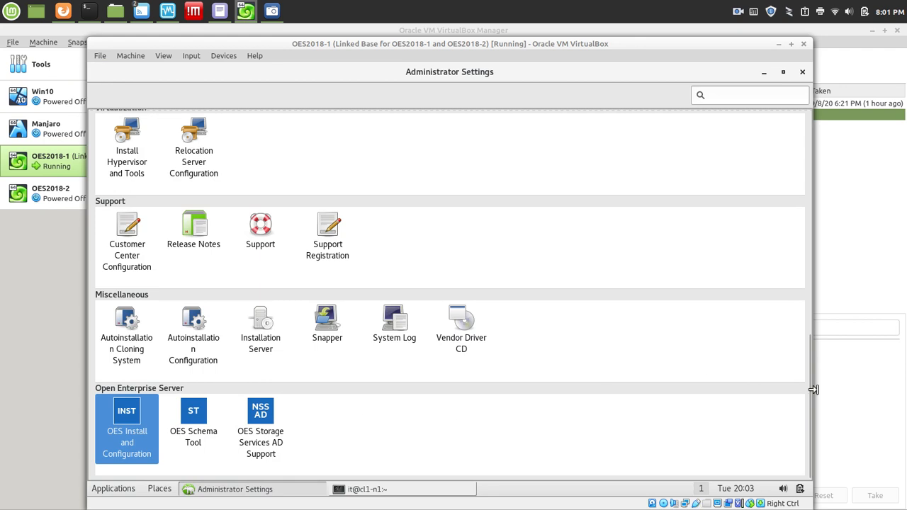
{"action": "left_click_drag", "start_coordinate": [808, 389], "coordinate": [795, 102]}
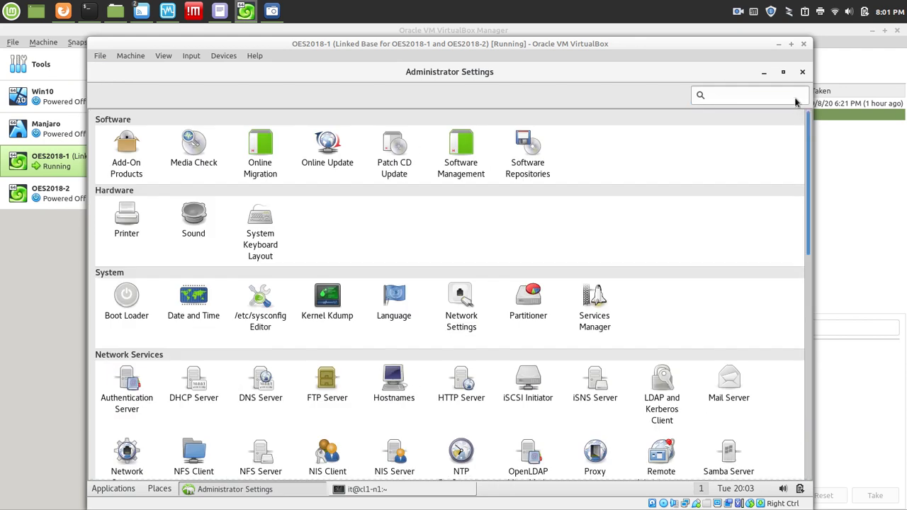
{"action": "left_click", "coordinate": [726, 92]}
{"action": "type", "text": "time"}
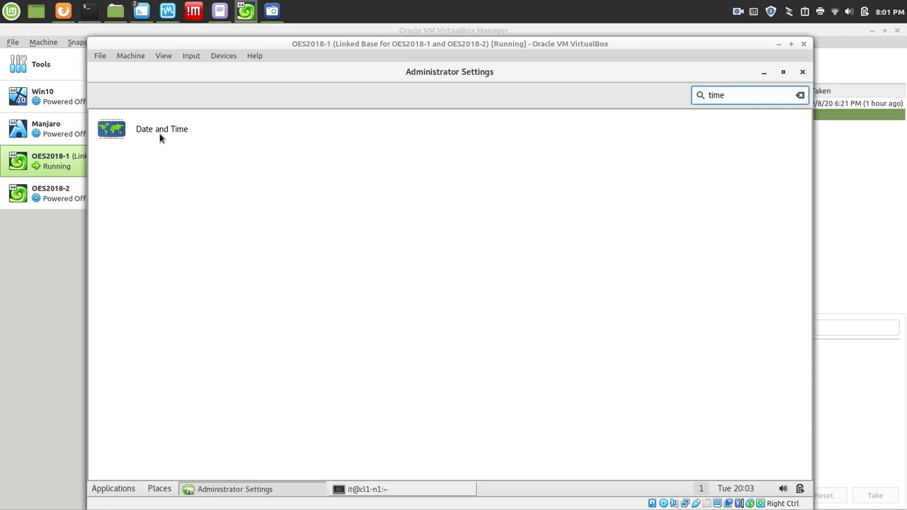
{"action": "key", "text": "BackSpace"}
{"action": "key", "text": "BackSpace"}
{"action": "key", "text": "BackSpace"}
{"action": "key", "text": "BackSpace"}
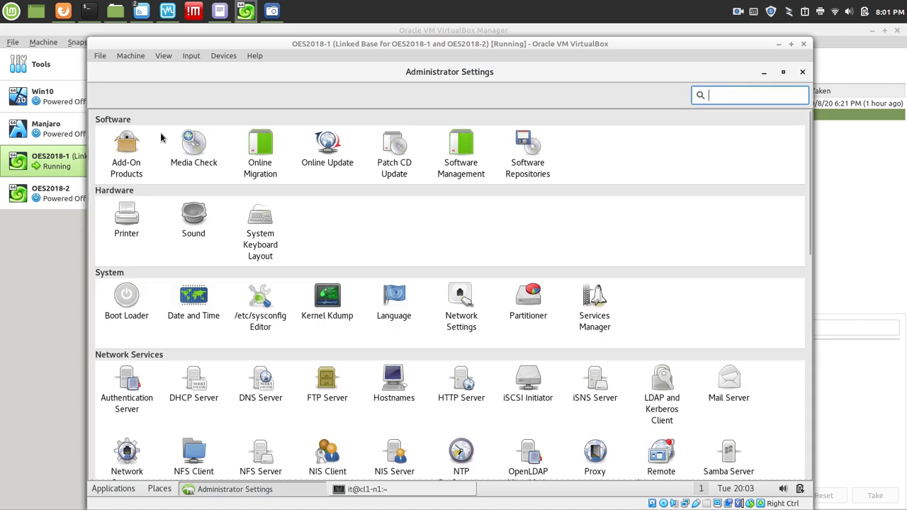
Search the YaST modules for ntp and open NTP Configuration.
{"action": "type", "text": "ntp"}
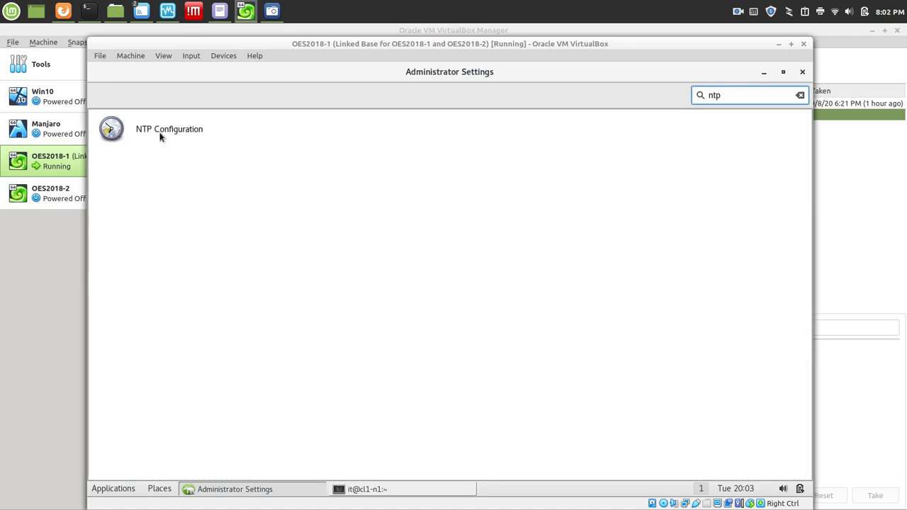
{"action": "left_click", "coordinate": [113, 136]}
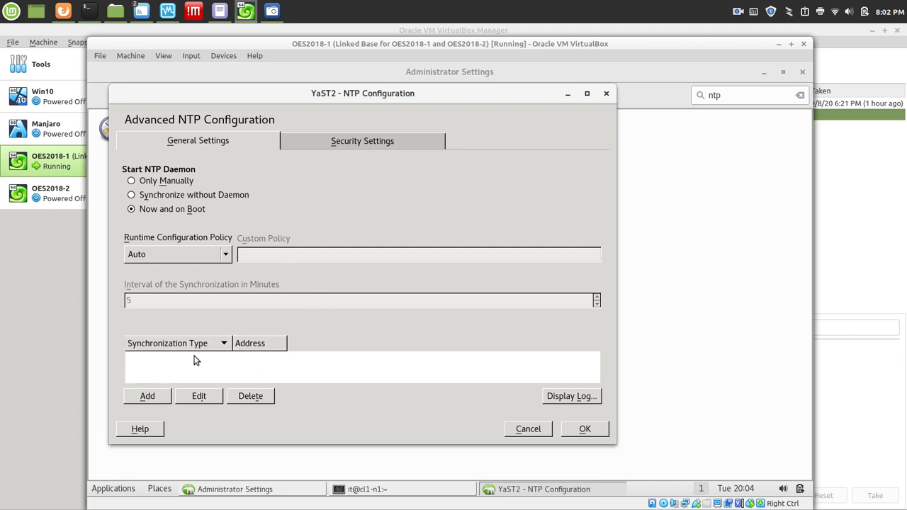
Add an NTP synchronization of type Server with the address pool.ntp.org, testing the server before accepting it.
{"action": "left_click", "coordinate": [141, 399]}
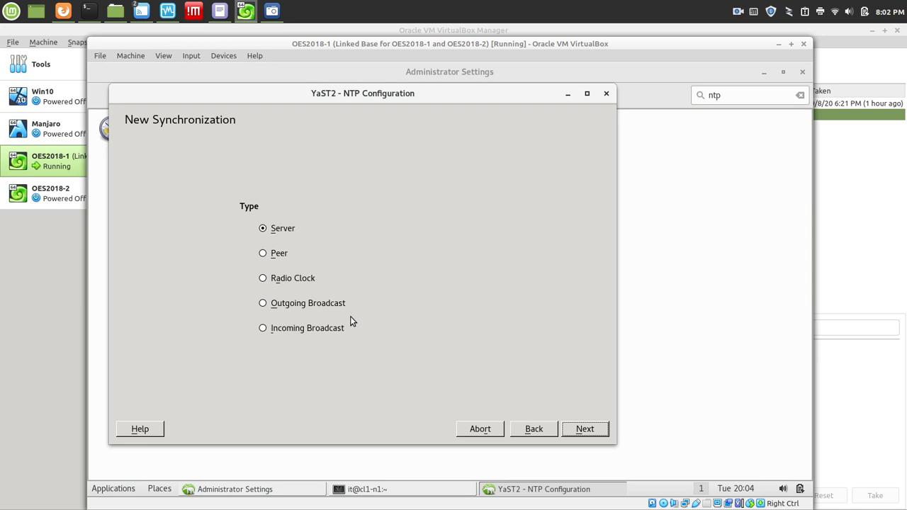
{"action": "left_click", "coordinate": [585, 429]}
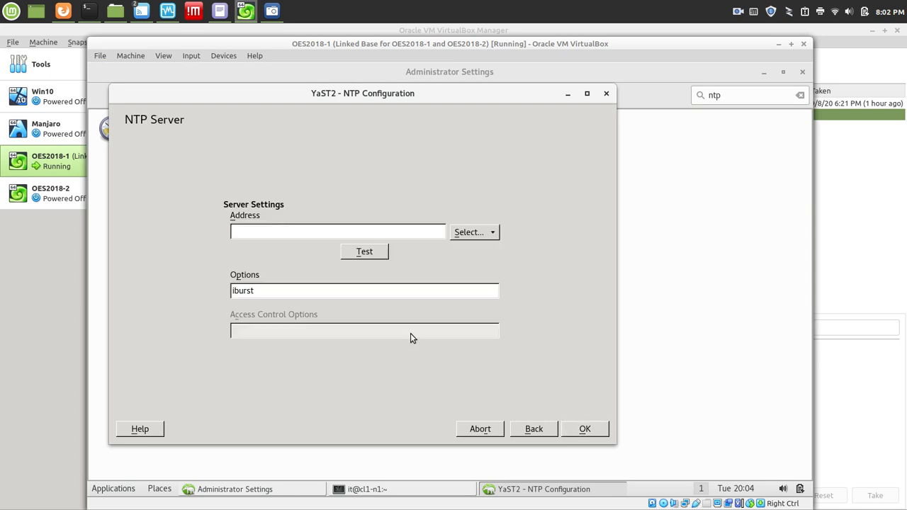
{"action": "type", "text": "pool.ntp.org"}
{"action": "left_click", "coordinate": [367, 252]}
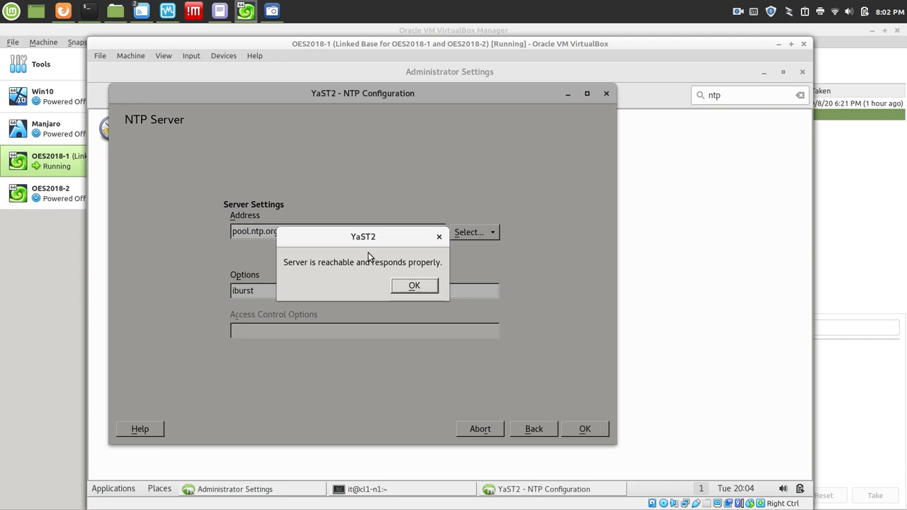
{"action": "left_click", "coordinate": [407, 286]}
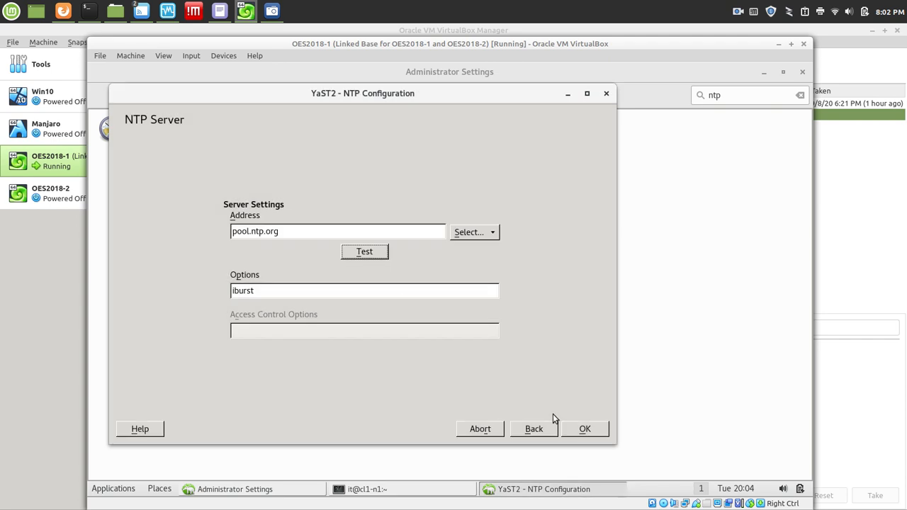
{"action": "left_click", "coordinate": [578, 430]}
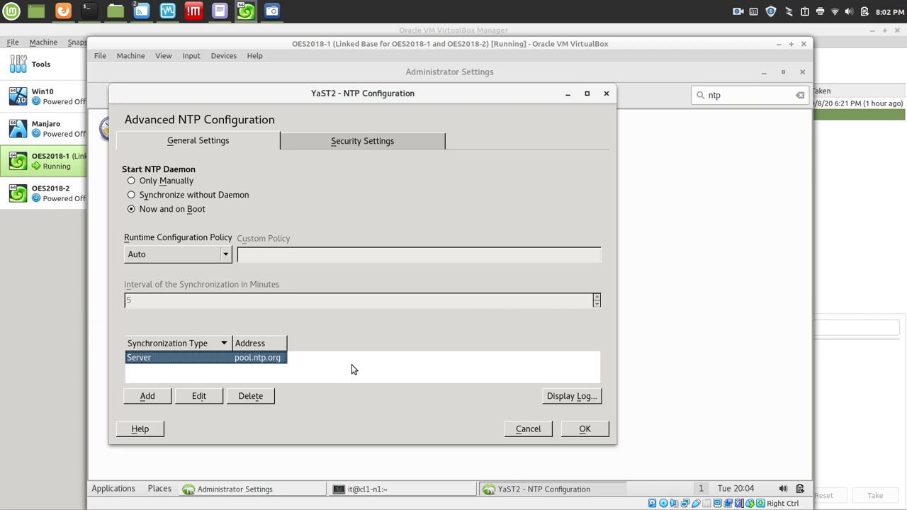
View the NTP log, then save the NTP configuration and close the YaST Administrator Settings.
{"action": "left_click", "coordinate": [570, 396]}
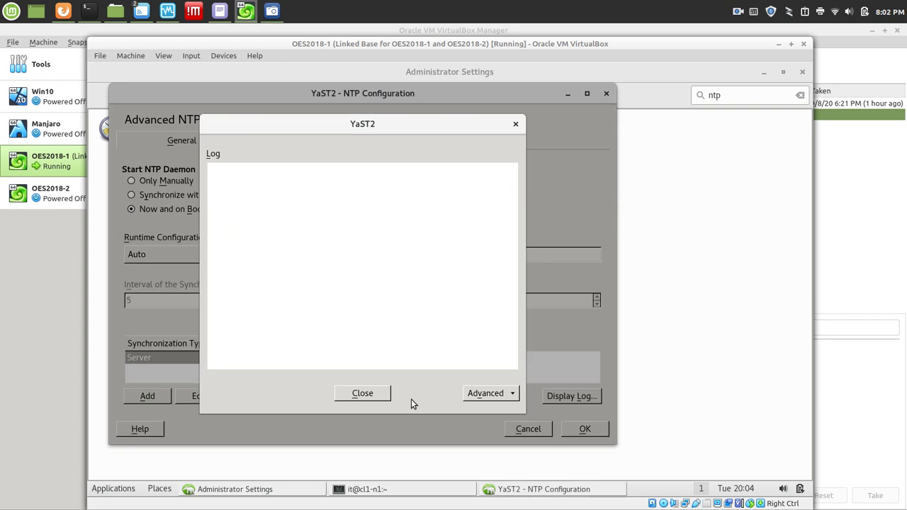
{"action": "left_click", "coordinate": [358, 397]}
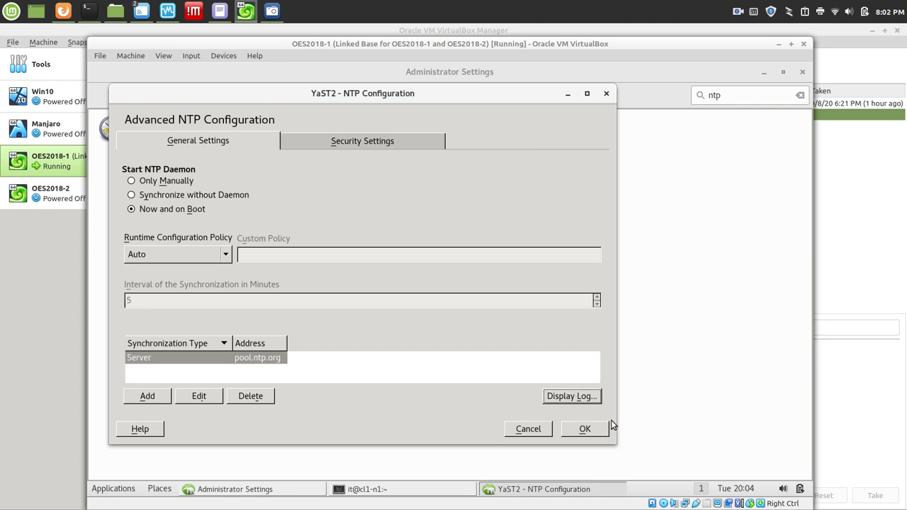
{"action": "left_click", "coordinate": [585, 428]}
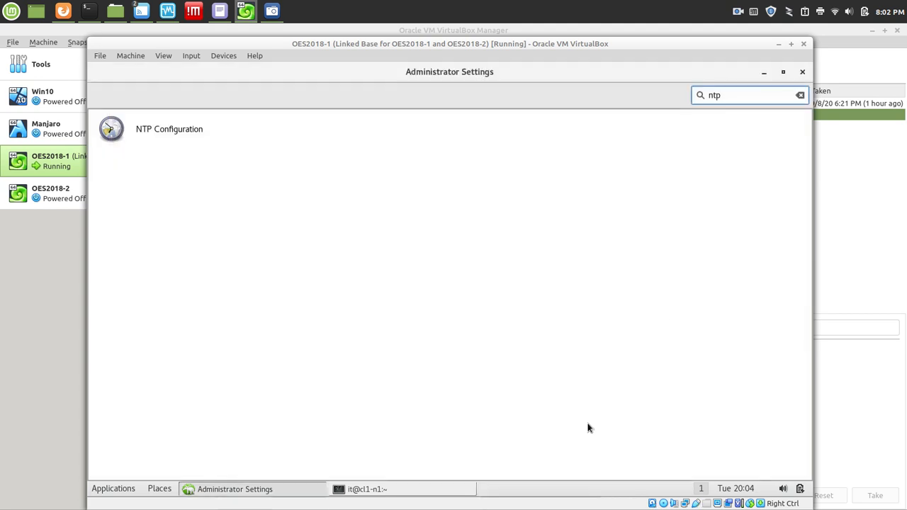
{"action": "left_click", "coordinate": [802, 71]}
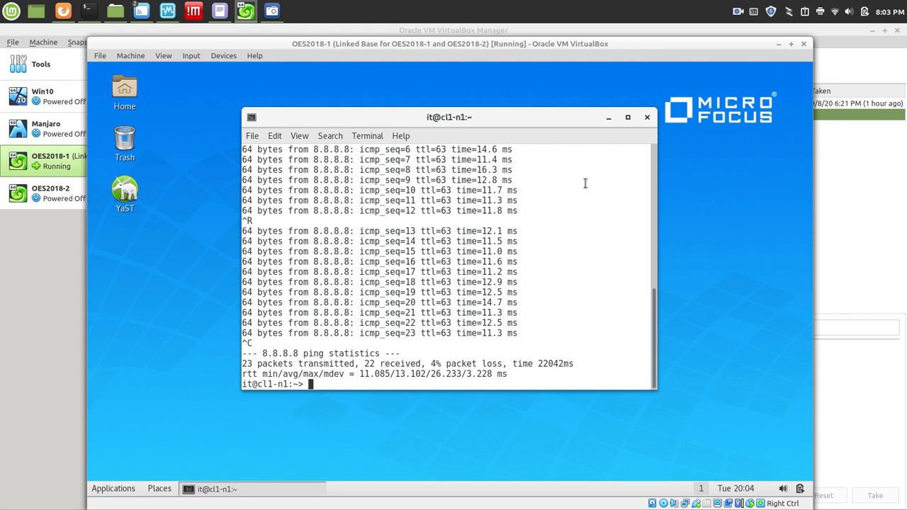
Maximize the terminal and start a root shell with sudo -i, entering the root password.
{"action": "left_click", "coordinate": [628, 117]}
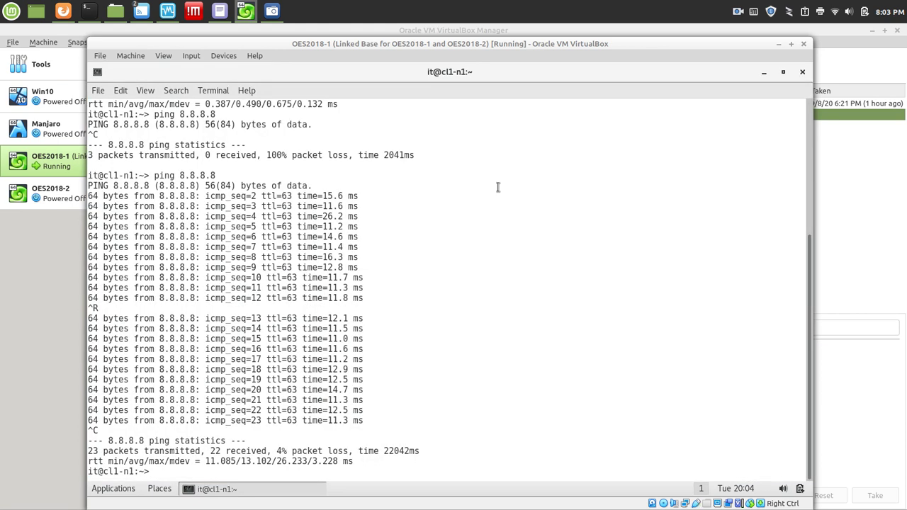
{"action": "type", "text": "sudo"}
{"action": "type", "text": "n"}
{"action": "key", "text": "BackSpace"}
{"action": "type", "text": "-i"}
{"action": "key", "text": "Return"}
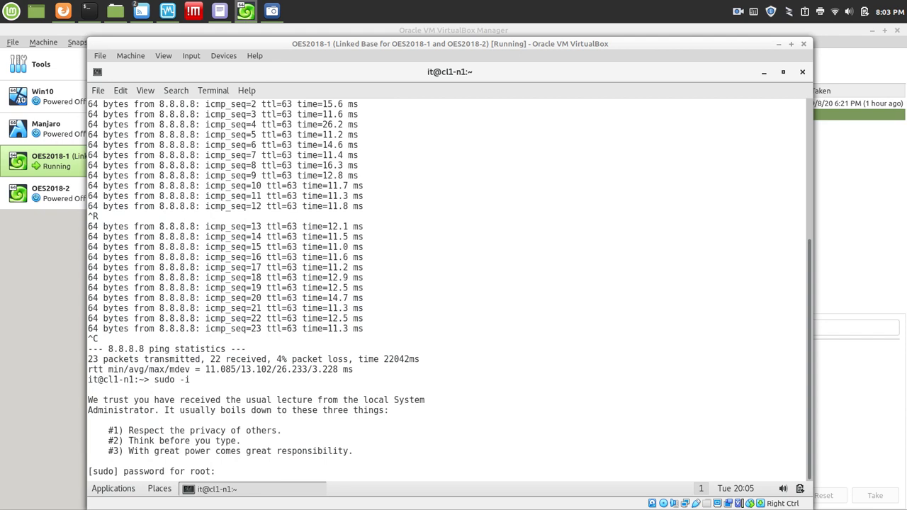
{"action": "key", "text": "Return"}
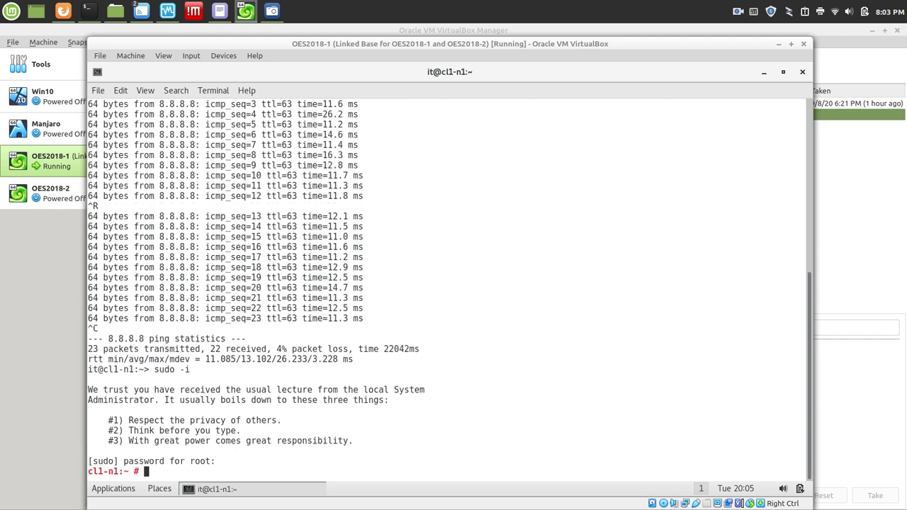
List the available nds commands and run ndsrepair -T to check eDirectory time synchronization.
{"action": "type", "text": "nds"}
{"action": "key", "text": "Tab"}
{"action": "key", "text": "Tab"}
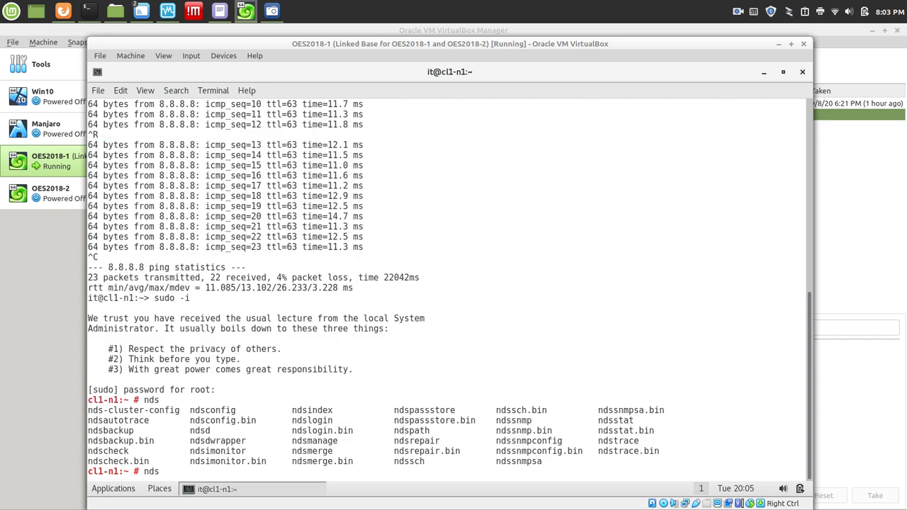
{"action": "type", "text": "repair"}
{"action": "type", "text": "-T"}
{"action": "key", "text": "Return"}
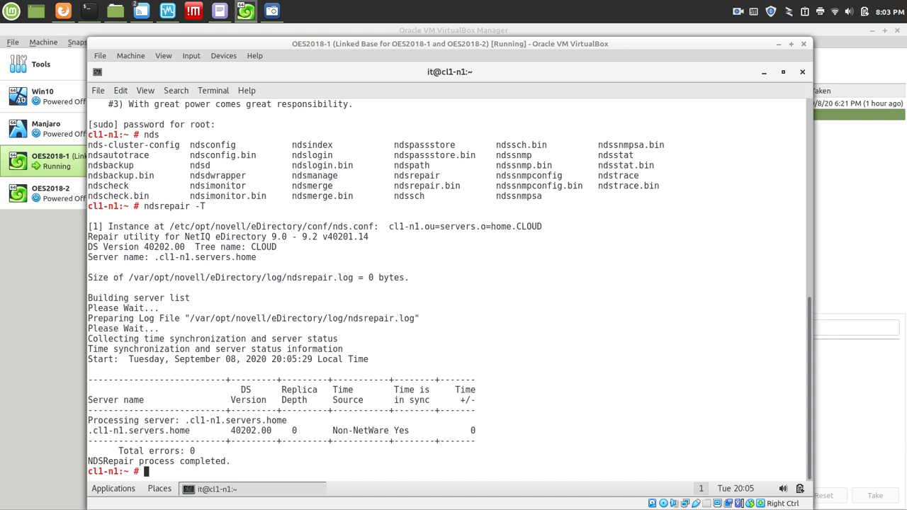
Run ndsrepair -N to list the servers known to the local database, and quit at the server number prompt.
{"action": "key", "text": "Up"}
{"action": "key", "text": "BackSpace"}
{"action": "type", "text": "n"}
{"action": "key", "text": "BackSpace"}
{"action": "type", "text": "N"}
{"action": "key", "text": "Return"}
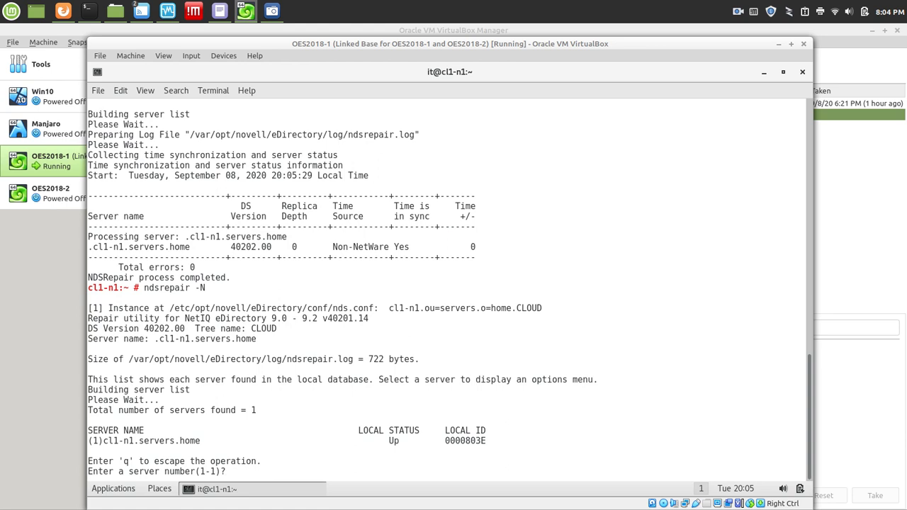
{"action": "type", "text": "q"}
{"action": "key", "text": "Return"}
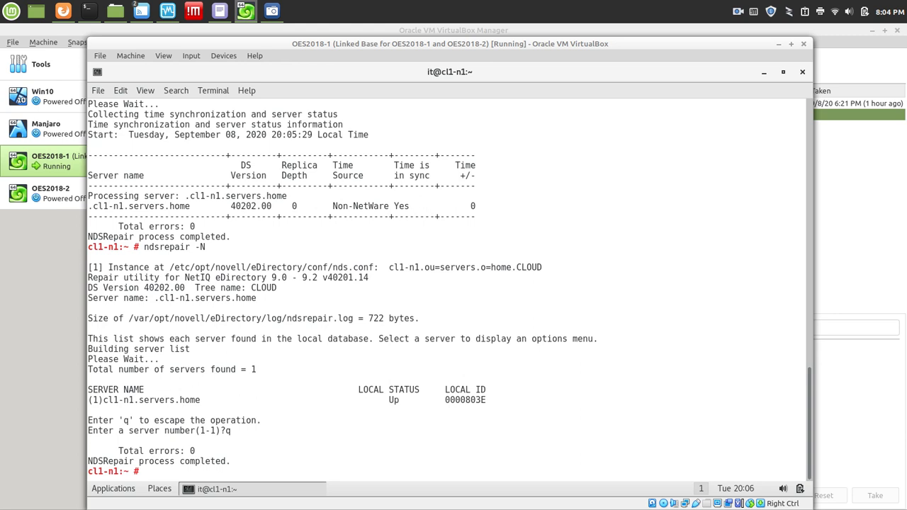
Clear the terminal output and minimize the terminal to show the desktop.
{"action": "type", "text": "clear"}
{"action": "key", "text": "Return"}
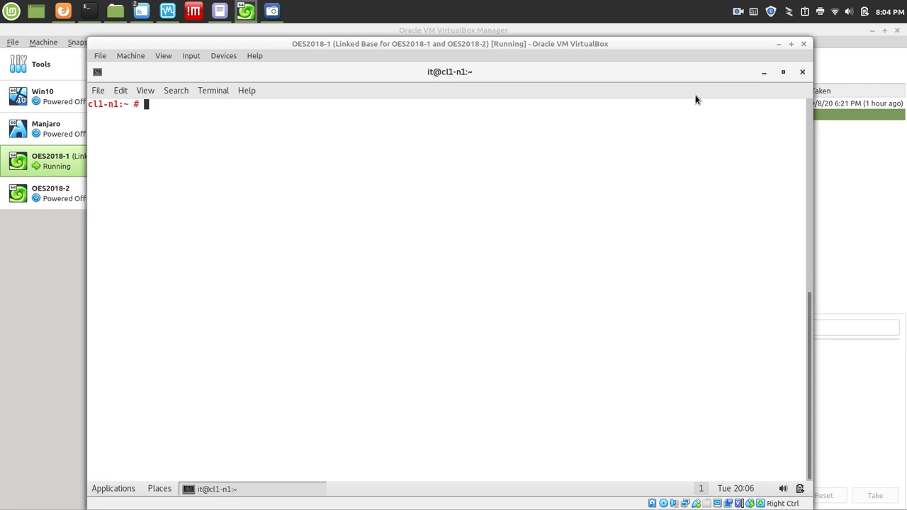
{"action": "left_click", "coordinate": [764, 73]}
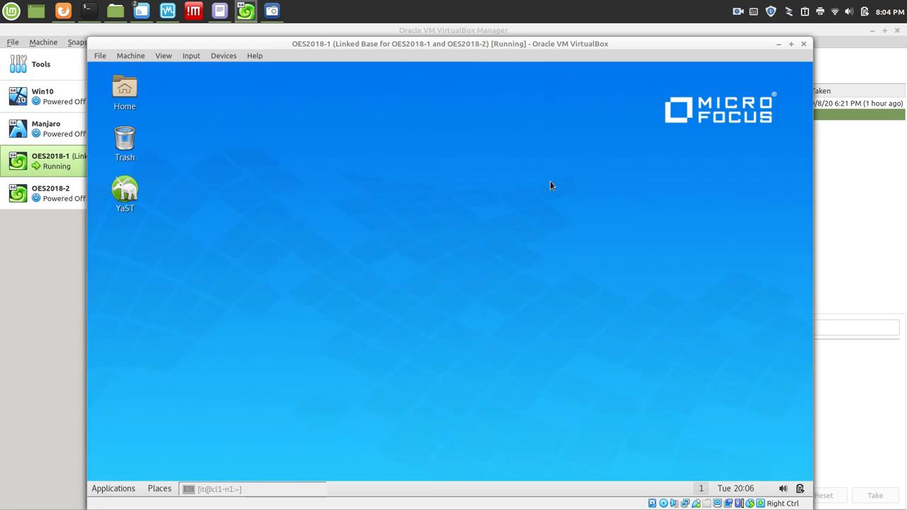